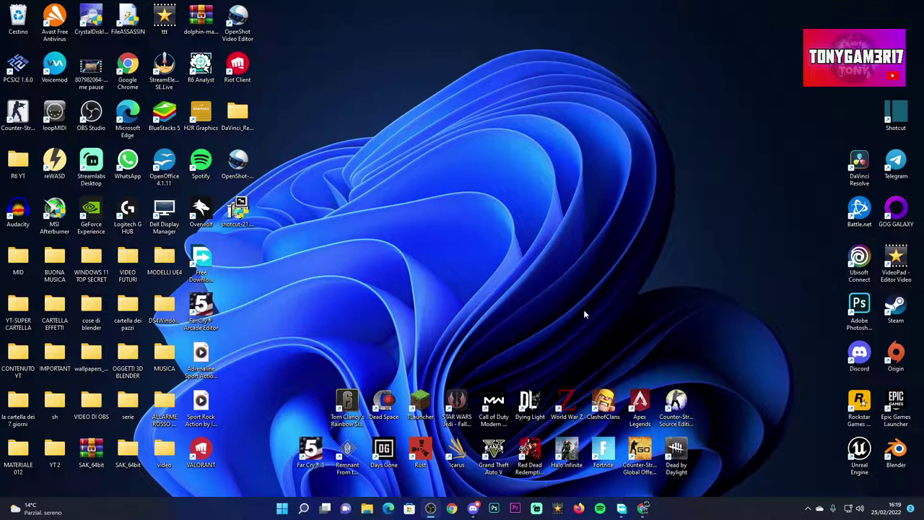
Step: Switch to Chrome to view the Shotcut download page on Softonic, and minimize the browser
{"action": "left_click", "coordinate": [643, 508]}
{"action": "left_click", "coordinate": [38, 7]}
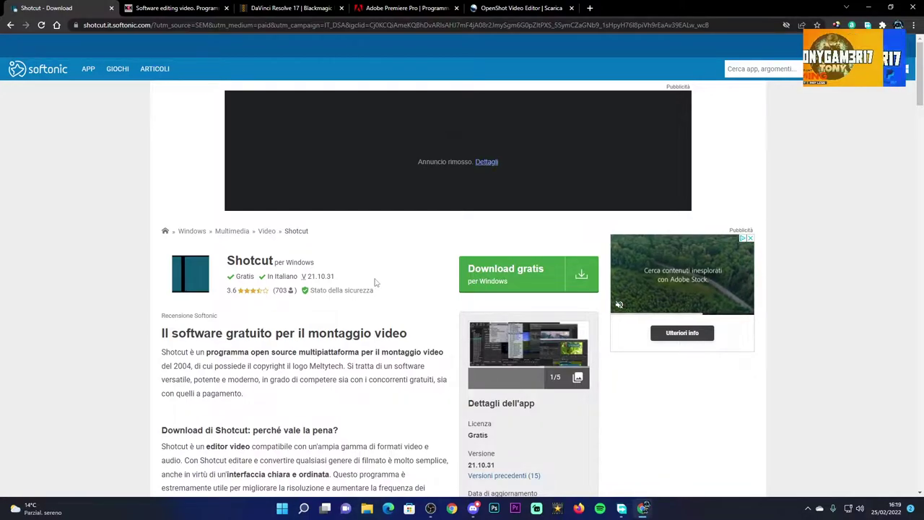
{"action": "left_click", "coordinate": [874, 9]}
{"action": "left_click_drag", "start_coordinate": [907, 114], "coordinate": [484, 181]}
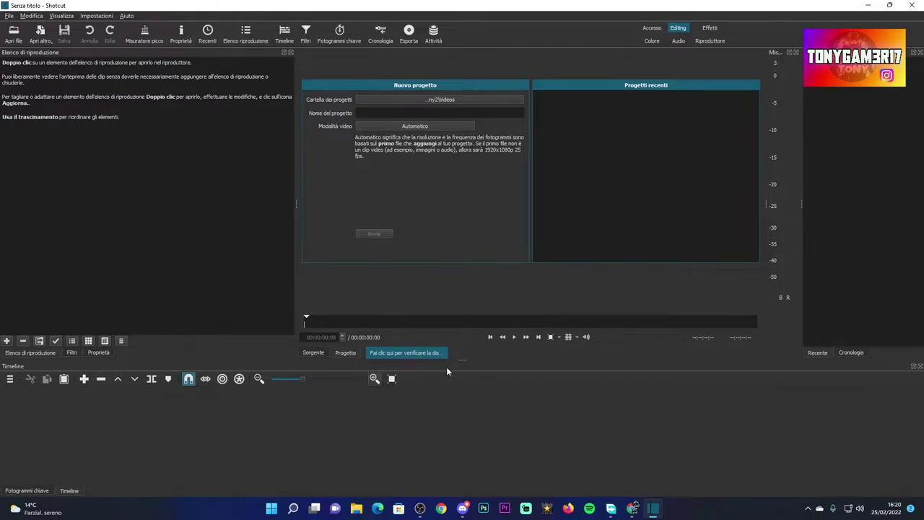
{"action": "left_click", "coordinate": [13, 32]}
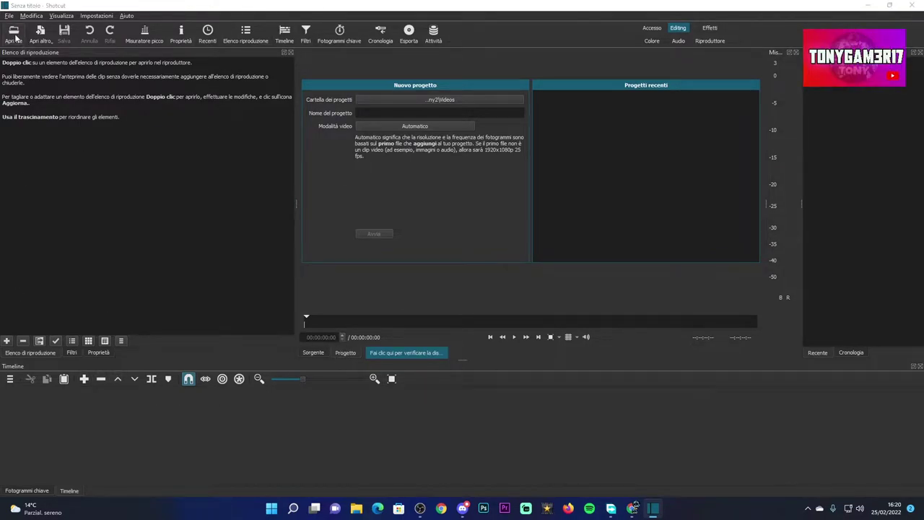
{"action": "left_click", "coordinate": [112, 168]}
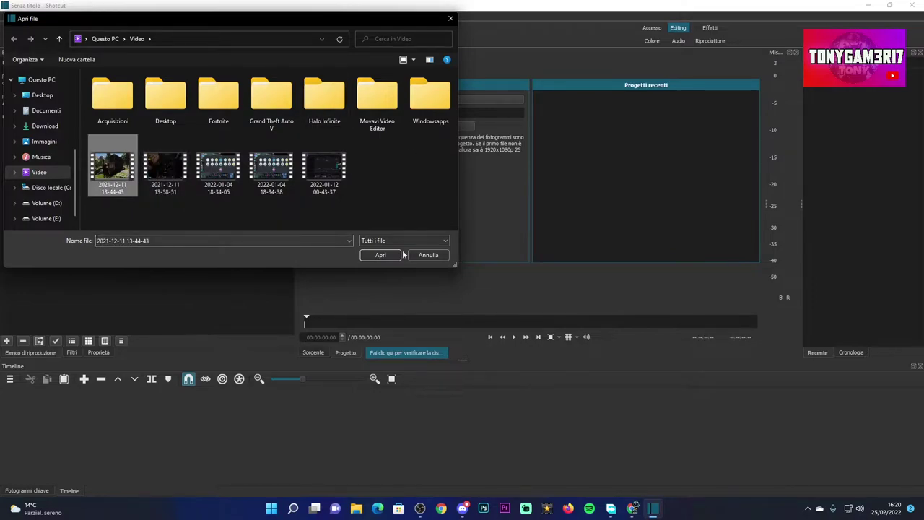
Step: Set the system sound output to Altoparlanti (High Definition Audio Device)
{"action": "left_click", "coordinate": [848, 509]}
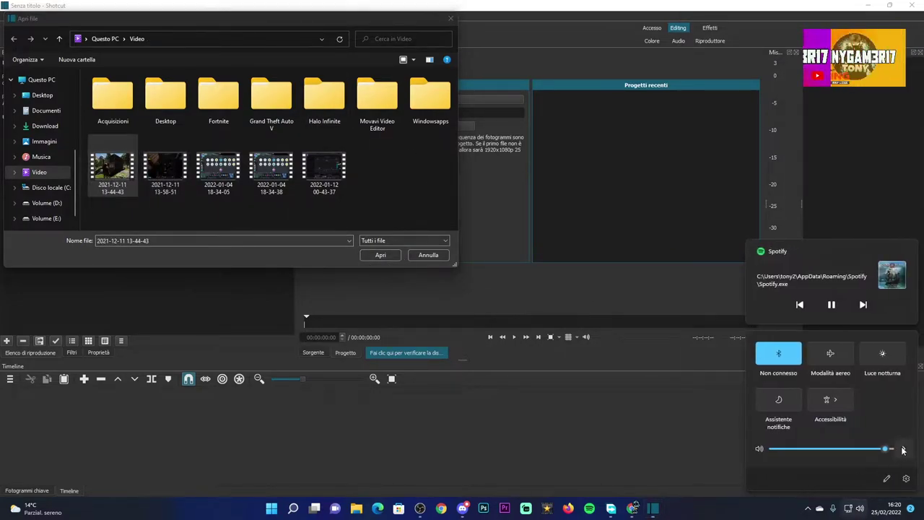
{"action": "left_click", "coordinate": [902, 447]}
{"action": "left_click", "coordinate": [823, 330]}
{"action": "left_click", "coordinate": [112, 168]}
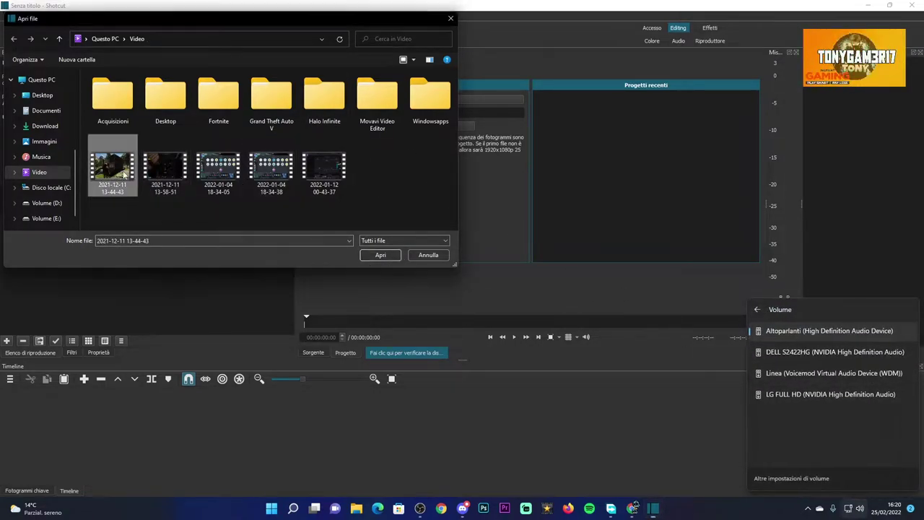
{"action": "left_click", "coordinate": [391, 255]}
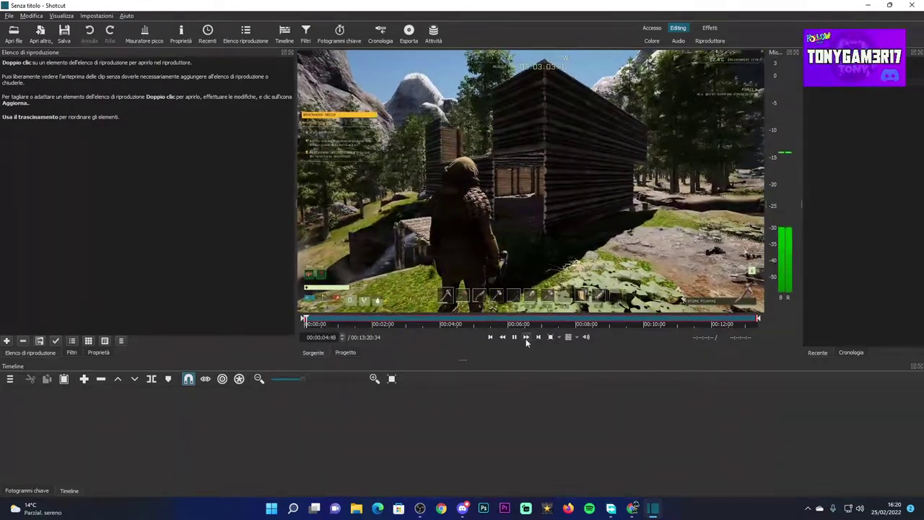
{"action": "left_click", "coordinate": [514, 338]}
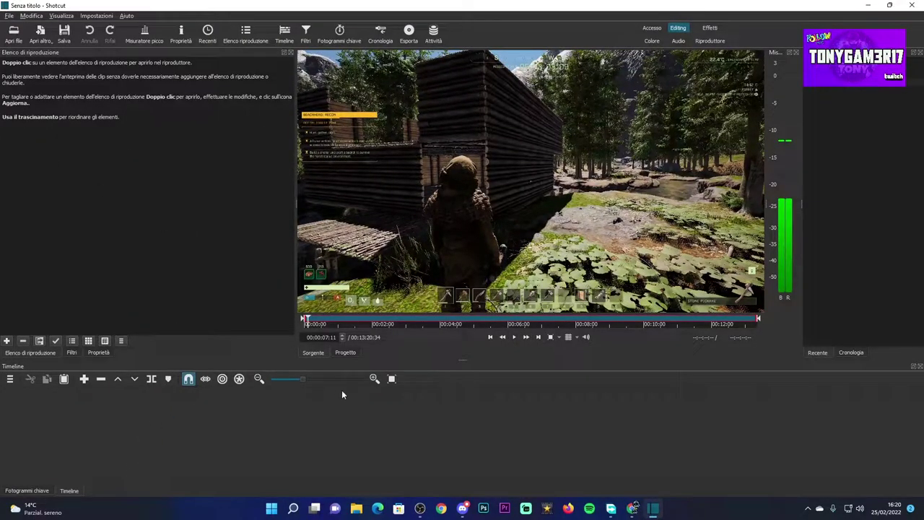
Step: Append the opened video to the timeline and play it briefly from the start
{"action": "key", "text": "a"}
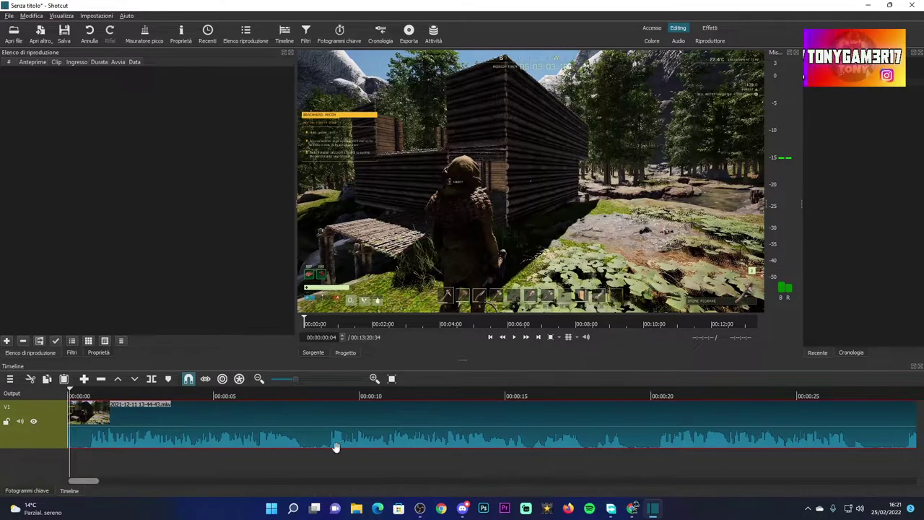
{"action": "mouse_move", "coordinate": [71, 396]}
{"action": "left_mouse_down"}
{"action": "mouse_move", "coordinate": [268, 383]}
{"action": "mouse_move", "coordinate": [55, 400]}
{"action": "left_mouse_up"}
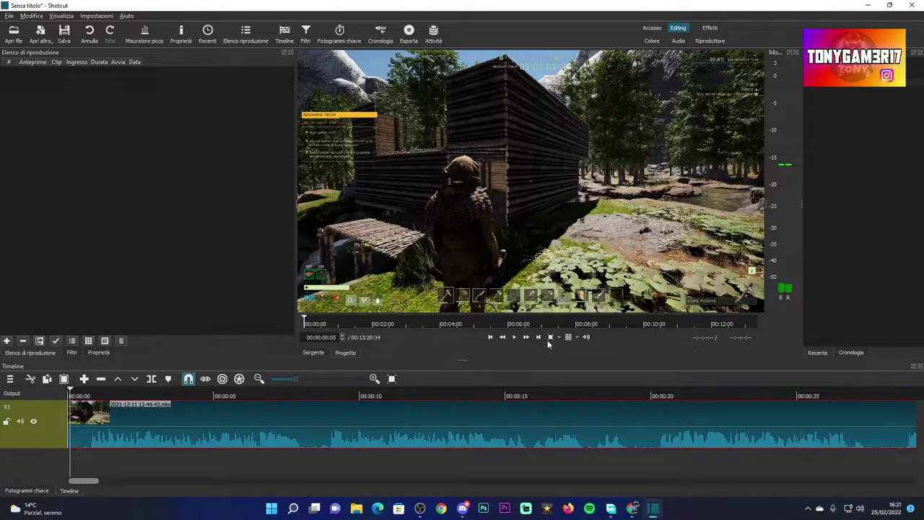
{"action": "left_click", "coordinate": [514, 338]}
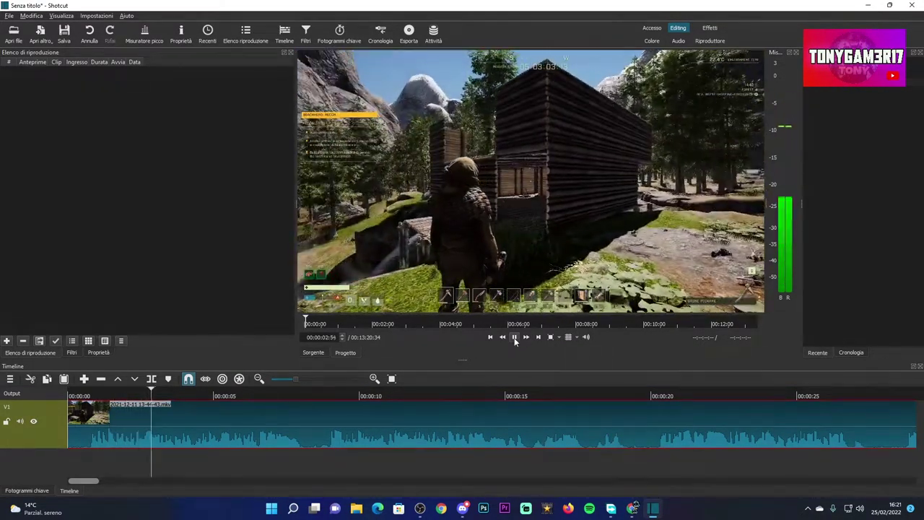
{"action": "left_click", "coordinate": [515, 337]}
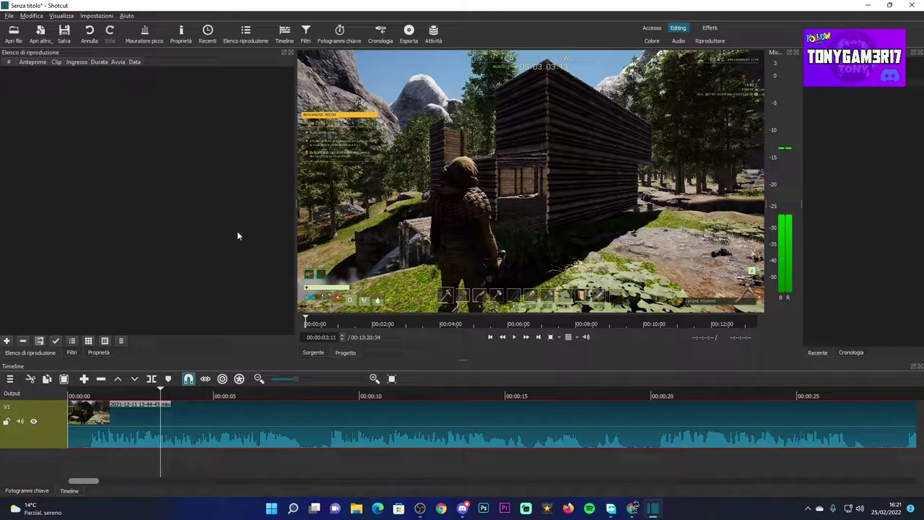
Step: Close Shotcut and move its shortcut back to its original place on the desktop
{"action": "key", "text": "alt+F4"}
{"action": "left_click", "coordinate": [469, 267]}
{"action": "left_click_drag", "start_coordinate": [457, 160], "coordinate": [904, 115]}
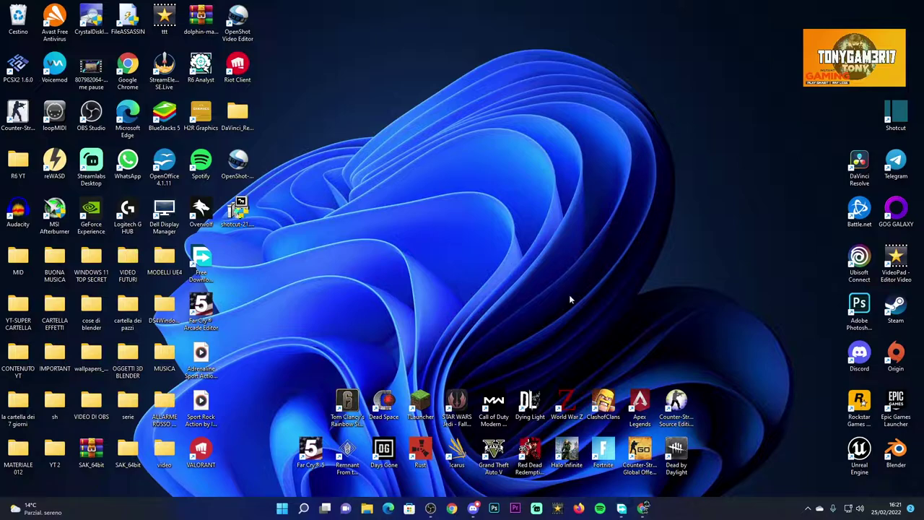
Step: Move the VideoPad shortcut to the middle of the desktop and view the VideoPad download page in Chrome
{"action": "left_click_drag", "start_coordinate": [892, 276], "coordinate": [526, 228]}
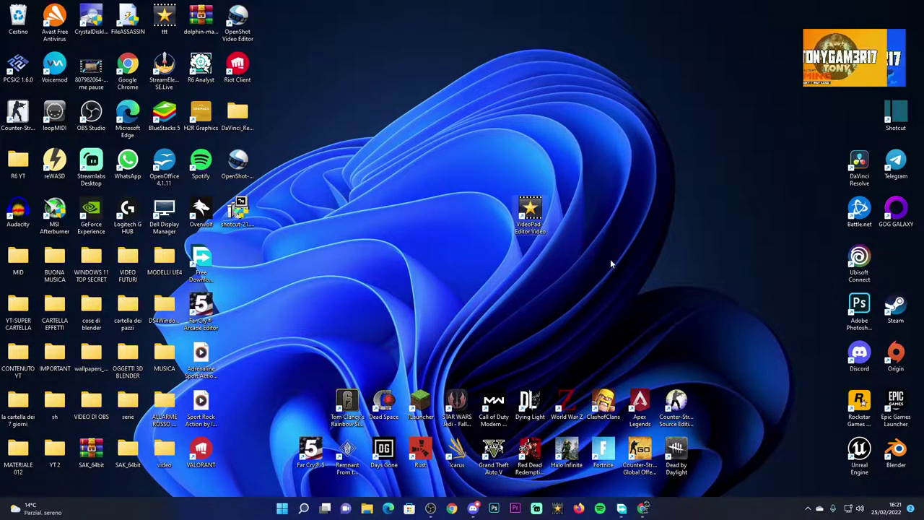
{"action": "left_click", "coordinate": [643, 509]}
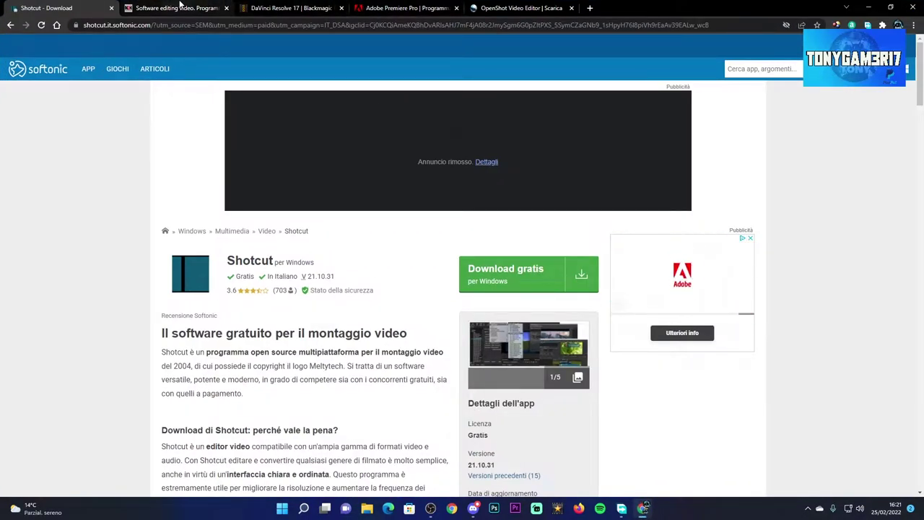
{"action": "left_click", "coordinate": [181, 8]}
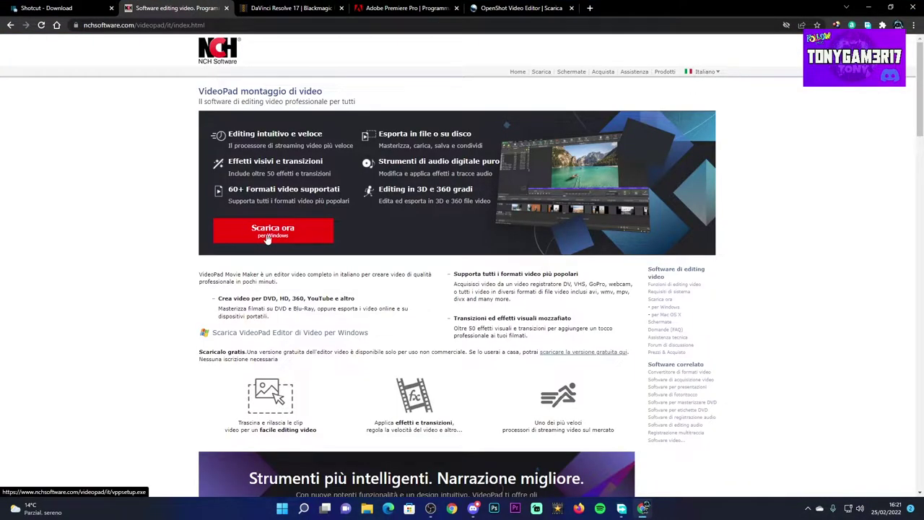
{"action": "left_click", "coordinate": [867, 7]}
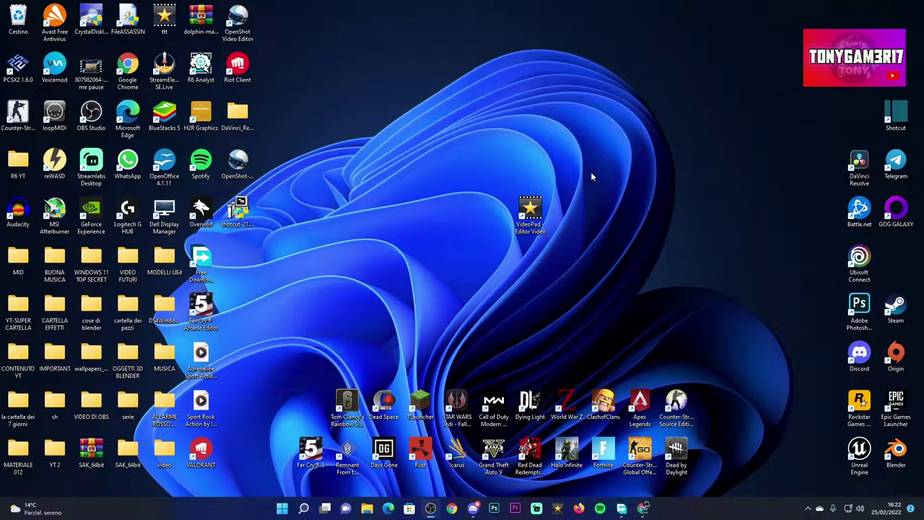
Step: Launch VideoPad and open the registration code form from the expired trial notice
{"action": "double_click", "coordinate": [547, 211]}
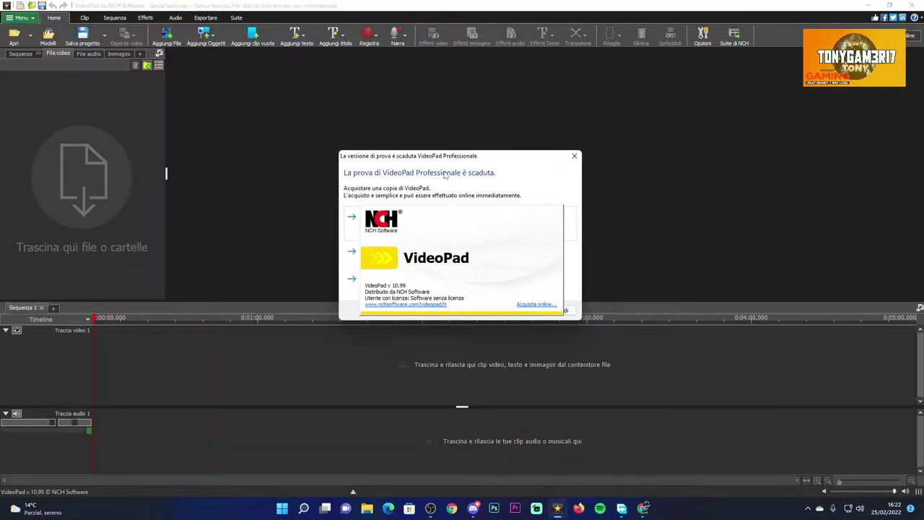
{"action": "left_click_drag", "start_coordinate": [476, 156], "coordinate": [281, 147]}
{"action": "left_click", "coordinate": [265, 238]}
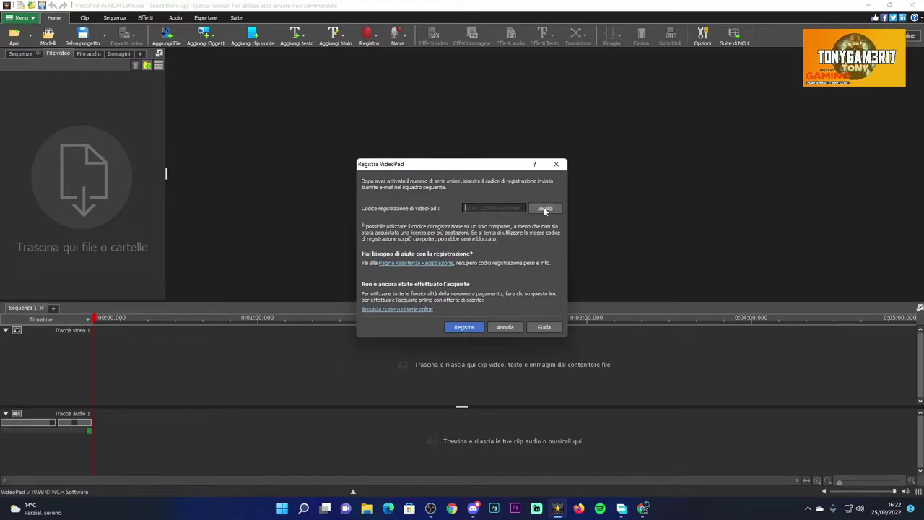
Step: Paste the registration code, register VideoPad and dismiss the software backup offer
{"action": "left_click", "coordinate": [545, 209]}
{"action": "left_click", "coordinate": [464, 327]}
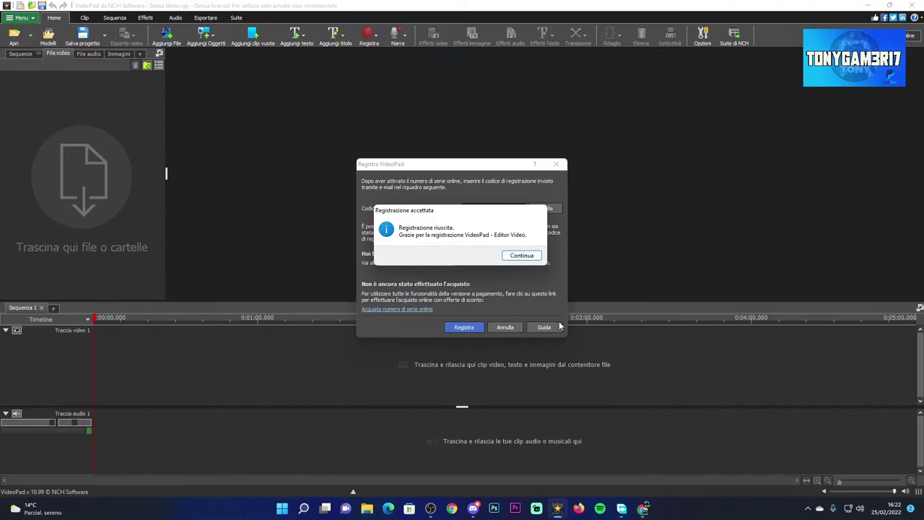
{"action": "left_click", "coordinate": [522, 255]}
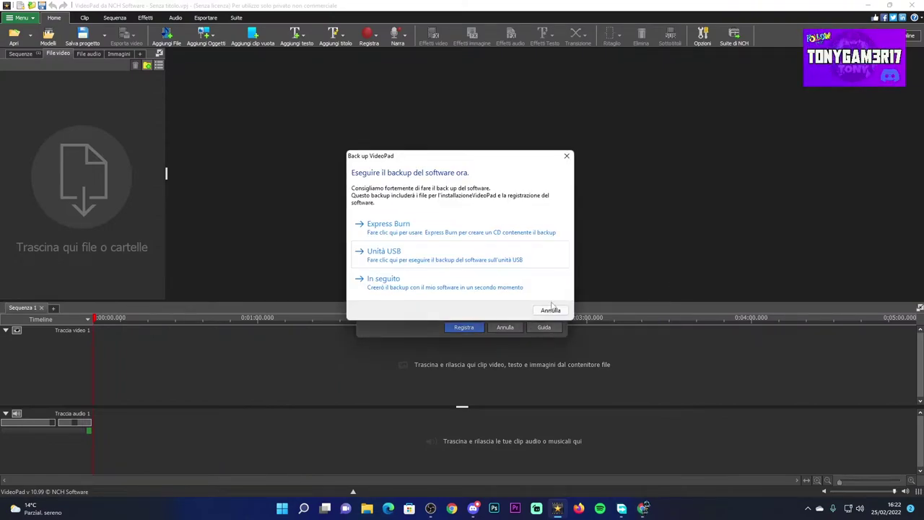
{"action": "left_click", "coordinate": [551, 312]}
{"action": "left_click", "coordinate": [671, 99]}
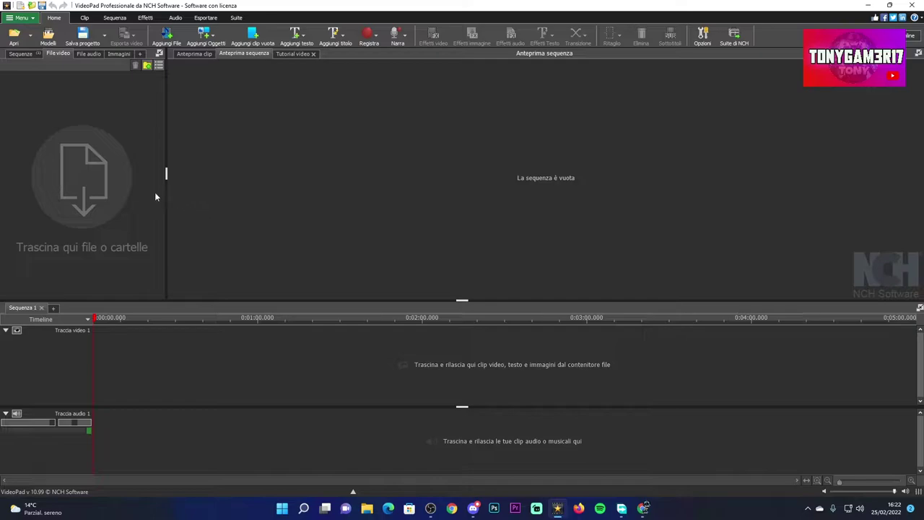
Step: Import the first Call of Duty Modern Warfare 2019 clip, 2022.02.07 - 13.25.44.04.DVR, from the A PLAY folder on Volume (D:)
{"action": "left_click", "coordinate": [14, 42]}
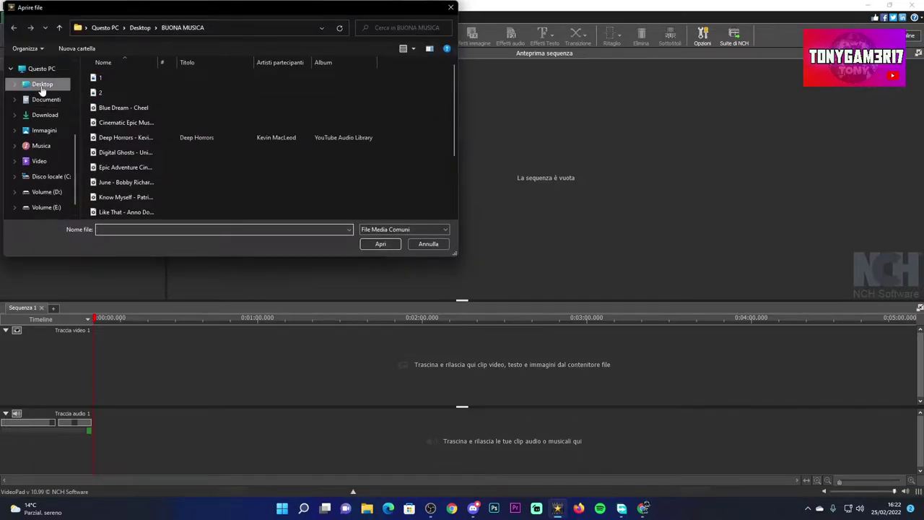
{"action": "left_click", "coordinate": [41, 177]}
{"action": "left_click", "coordinate": [42, 191]}
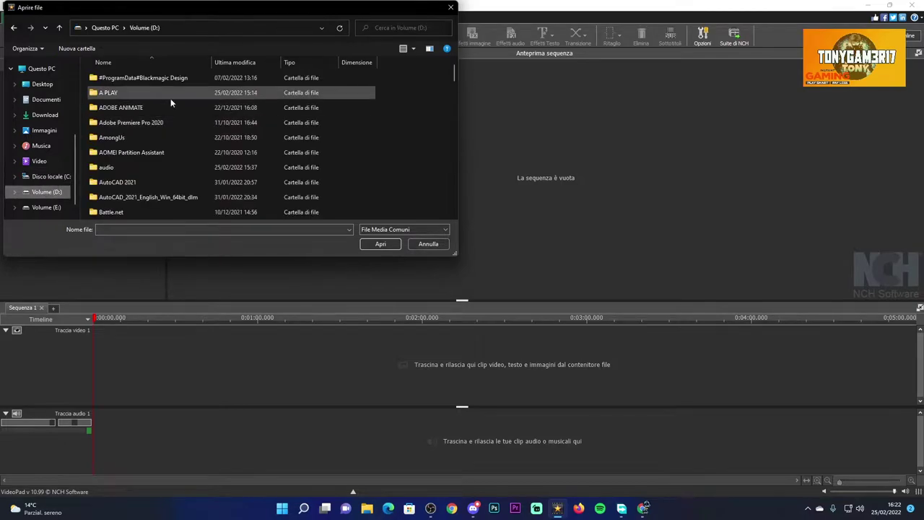
{"action": "double_click", "coordinate": [143, 93]}
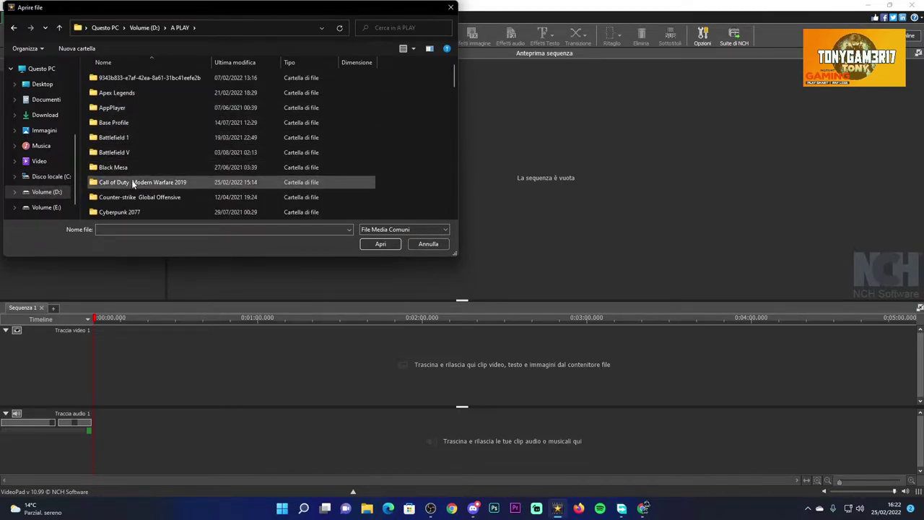
{"action": "double_click", "coordinate": [134, 182]}
{"action": "double_click", "coordinate": [129, 96]}
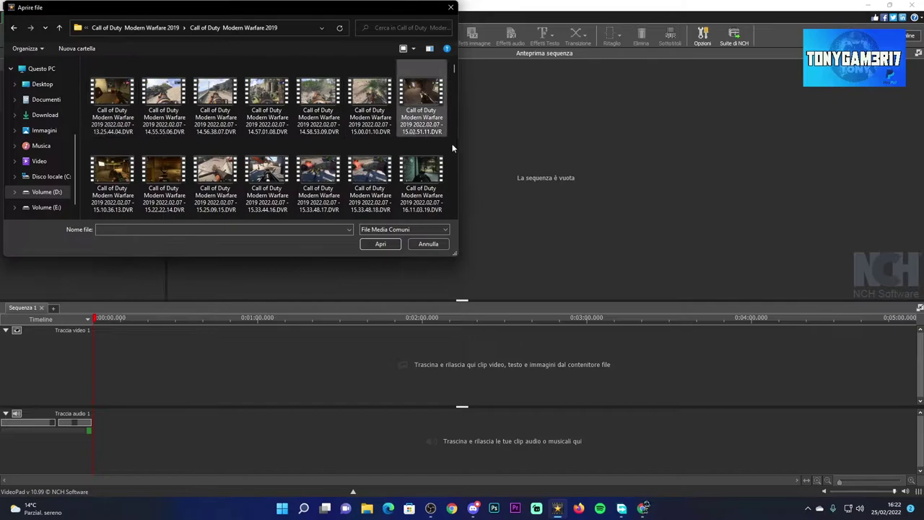
{"action": "left_click", "coordinate": [112, 101]}
{"action": "left_click", "coordinate": [380, 243]}
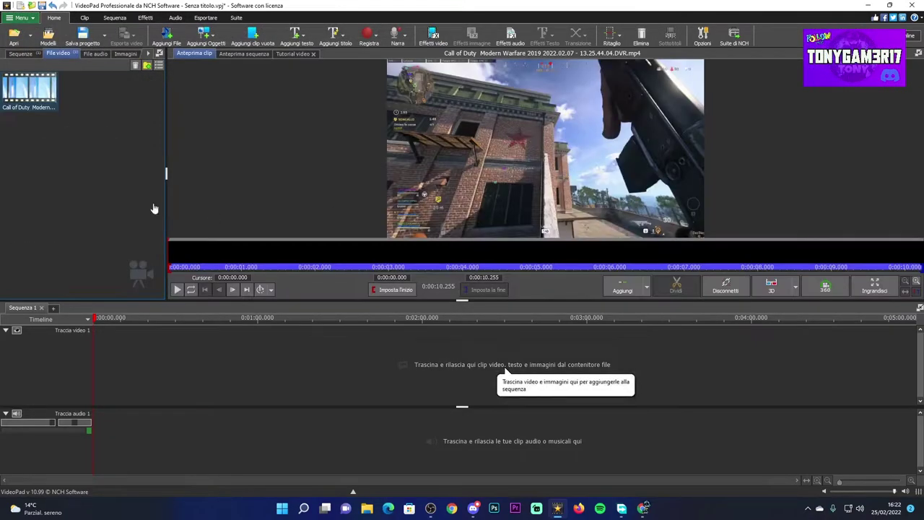
Step: Place the imported Call of Duty clip at the start of the timeline and preview the sequence
{"action": "left_click_drag", "start_coordinate": [58, 112], "coordinate": [154, 361]}
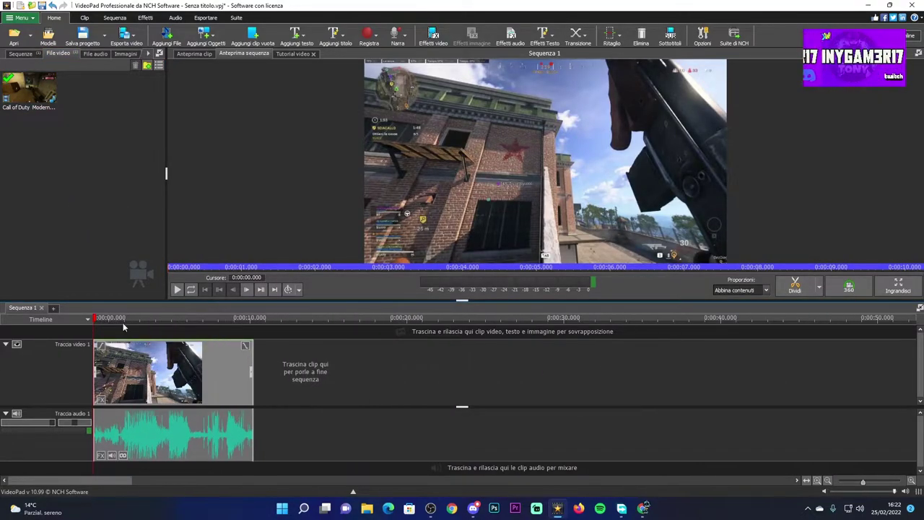
{"action": "left_click", "coordinate": [177, 289]}
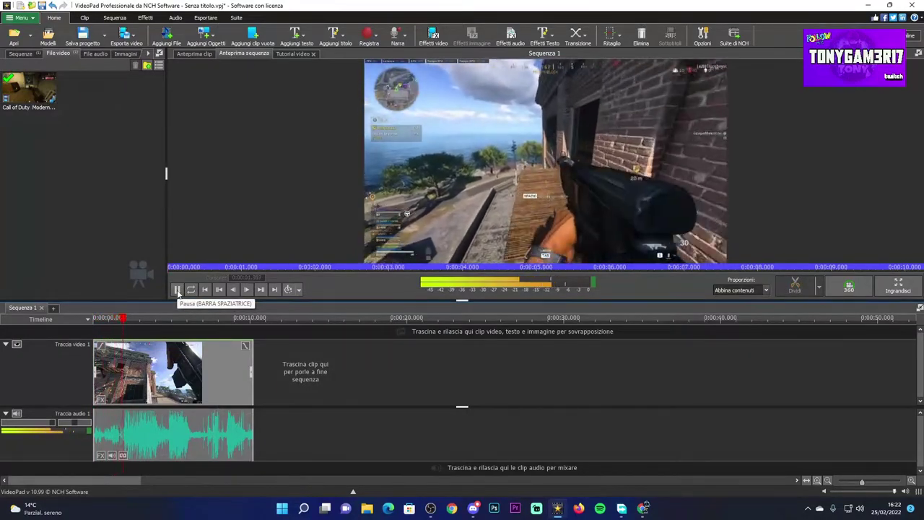
{"action": "left_click", "coordinate": [177, 290]}
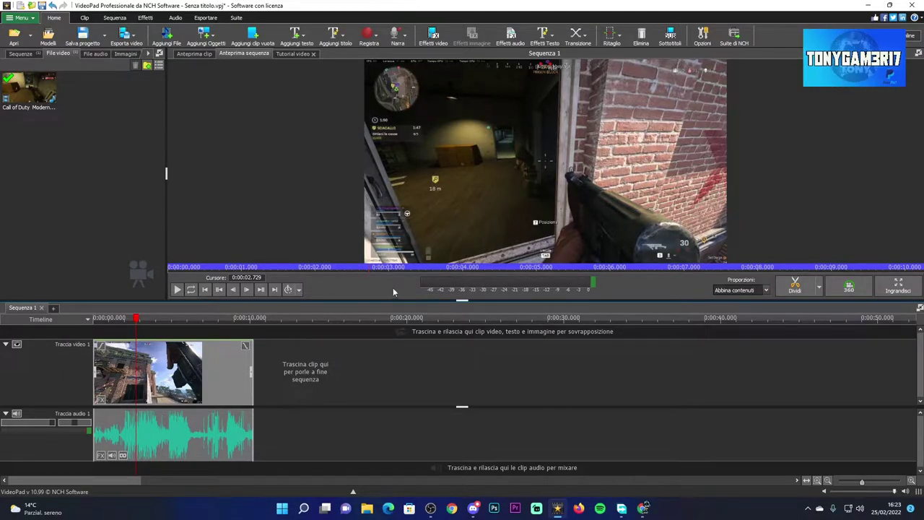
{"action": "left_click", "coordinate": [177, 289]}
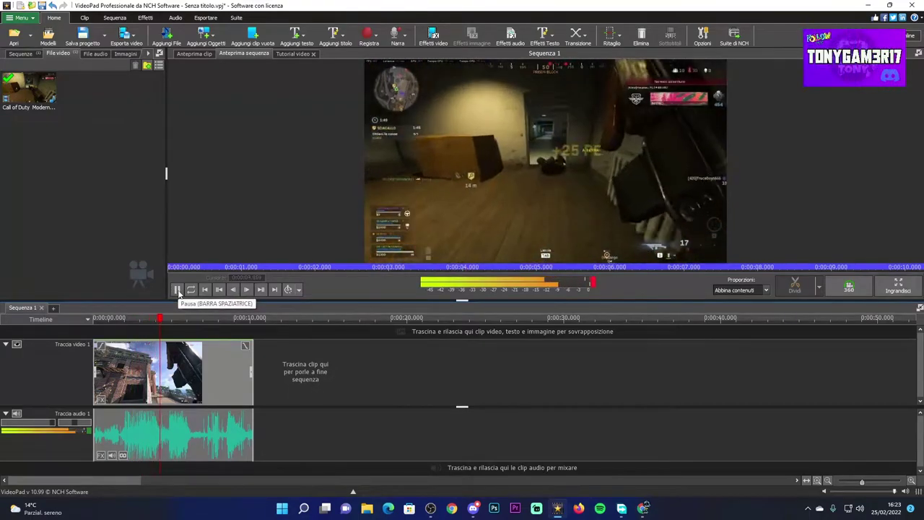
Step: Return the playhead to the start, add a 0:00:00.972 fade-in to the video clip and scrub through it
{"action": "left_click_drag", "start_coordinate": [177, 317], "coordinate": [97, 317]}
{"action": "left_click", "coordinate": [99, 345]}
{"action": "mouse_move", "coordinate": [483, 220]}
{"action": "left_mouse_down"}
{"action": "mouse_move", "coordinate": [456, 205]}
{"action": "mouse_move", "coordinate": [494, 210]}
{"action": "left_mouse_up"}
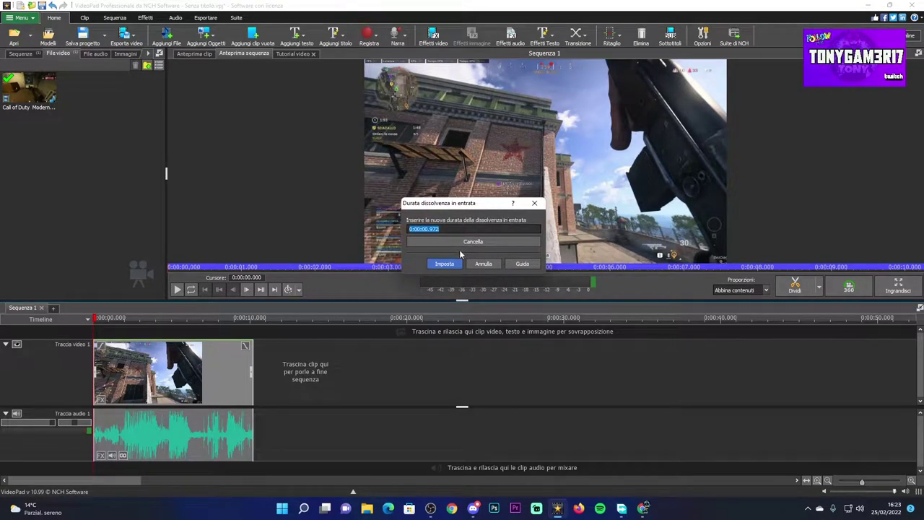
{"action": "left_click", "coordinate": [436, 265]}
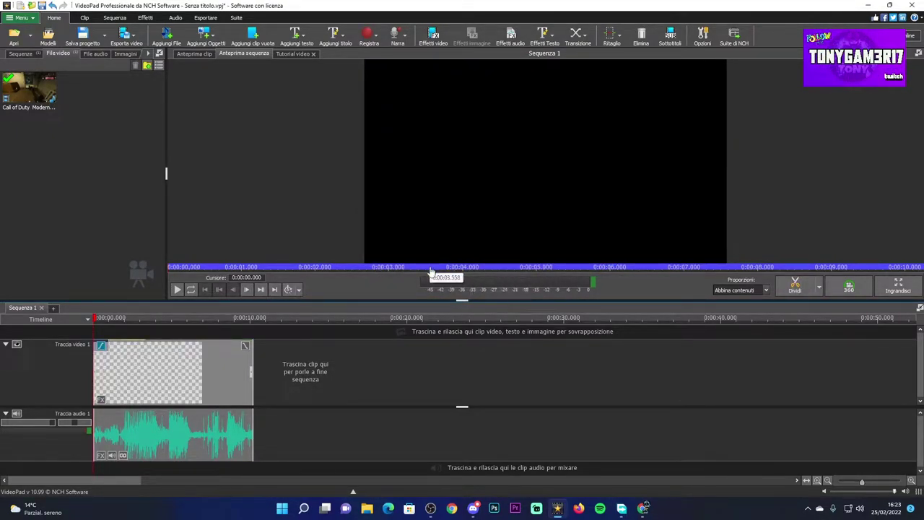
{"action": "mouse_move", "coordinate": [99, 320]}
{"action": "left_mouse_down"}
{"action": "mouse_move", "coordinate": [112, 322]}
{"action": "mouse_move", "coordinate": [90, 323]}
{"action": "mouse_move", "coordinate": [99, 324]}
{"action": "left_mouse_up"}
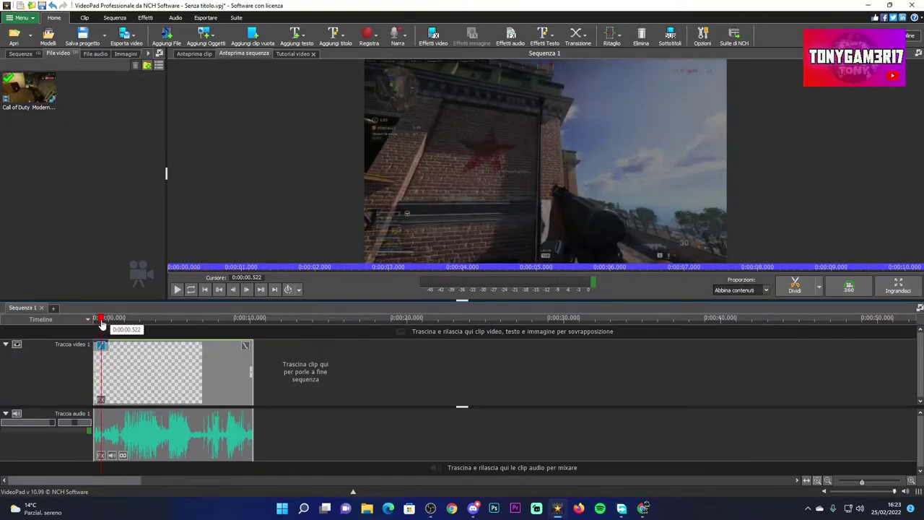
Step: Trim the clip's end to about 7 seconds and move the playhead to 0:00:06.015
{"action": "left_click_drag", "start_coordinate": [112, 327], "coordinate": [202, 322]}
{"action": "mouse_move", "coordinate": [217, 323]}
{"action": "left_click_drag", "start_coordinate": [250, 372], "coordinate": [204, 371]}
{"action": "left_click_drag", "start_coordinate": [202, 322], "coordinate": [189, 325]}
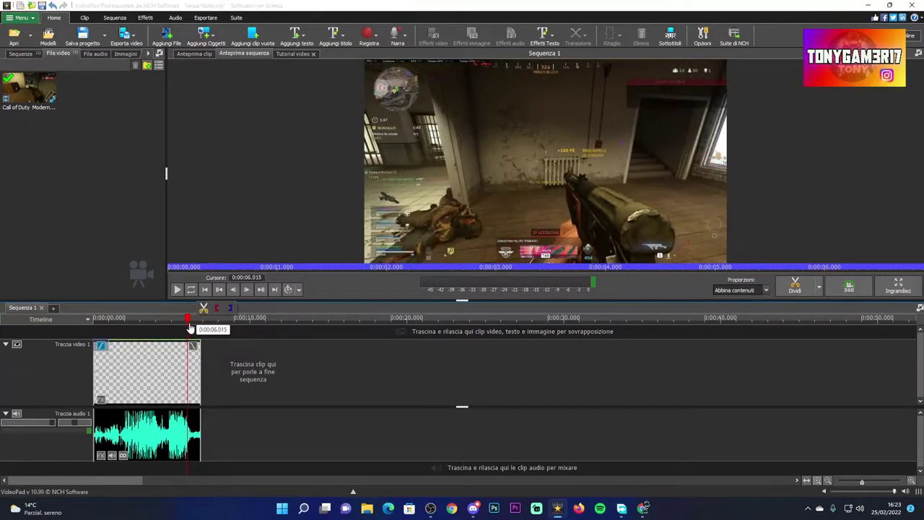
Step: Add a 1.000-second Dissolvenza in nero transition to the clip's end and preview the fade-out
{"action": "left_click", "coordinate": [194, 346]}
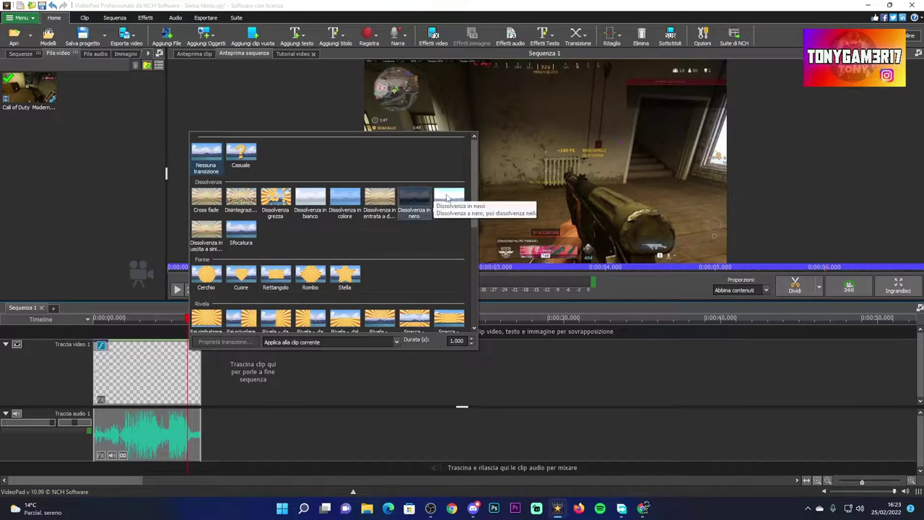
{"action": "left_click", "coordinate": [413, 197]}
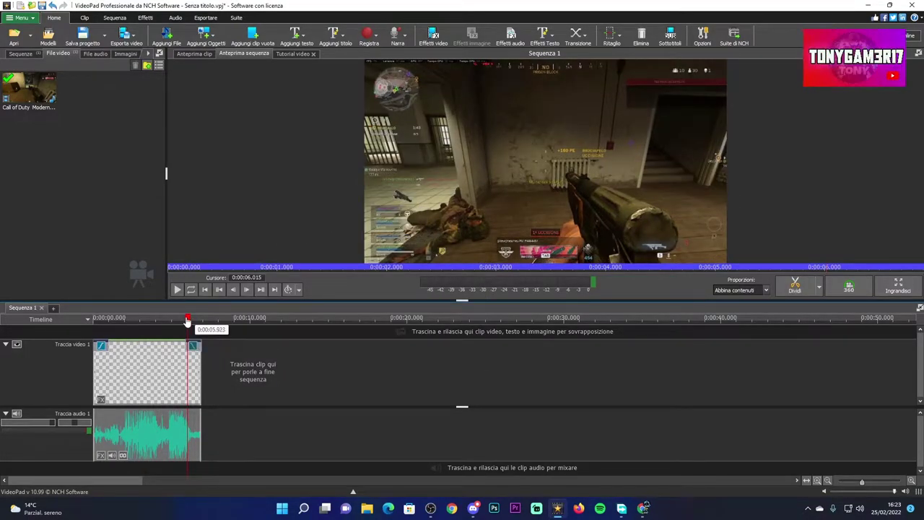
{"action": "left_click", "coordinate": [178, 290]}
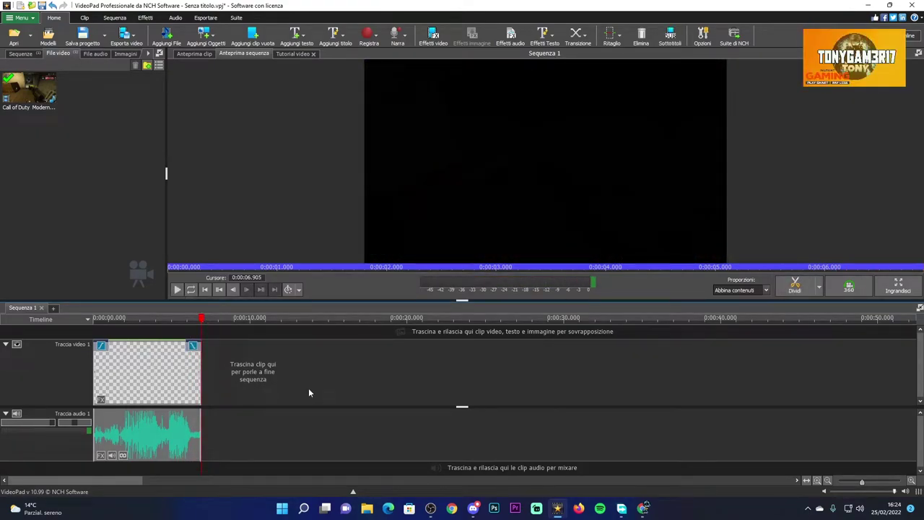
Step: Switch to the browser and look over the OpenShot download page with its Windows installer
{"action": "key", "text": "super+d"}
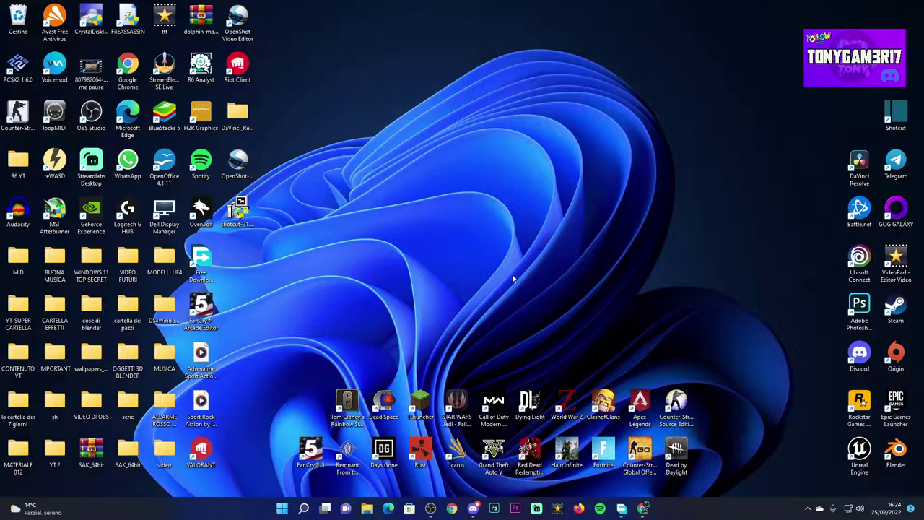
{"action": "left_click", "coordinate": [642, 507]}
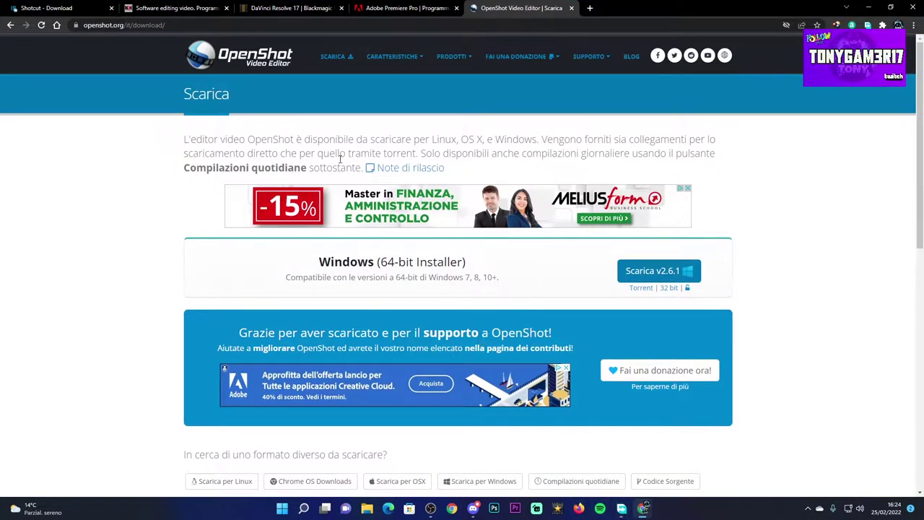
{"action": "scroll", "coordinate": [404, 130], "scroll_direction": "down", "scroll_amount": 3}
{"action": "scroll", "coordinate": [439, 98], "scroll_direction": "up", "scroll_amount": 3}
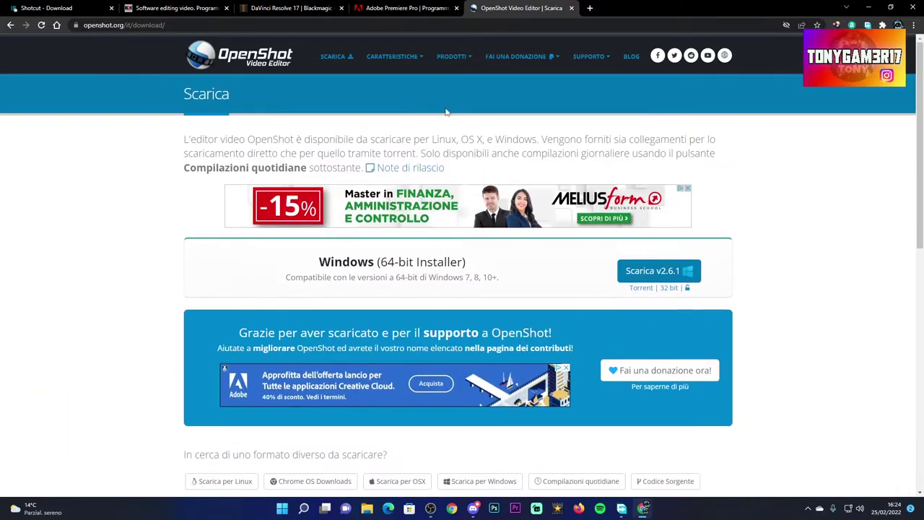
Step: Move the OpenShot Video Editor shortcut to an empty area of the desktop and launch OpenShot
{"action": "left_click", "coordinate": [869, 8]}
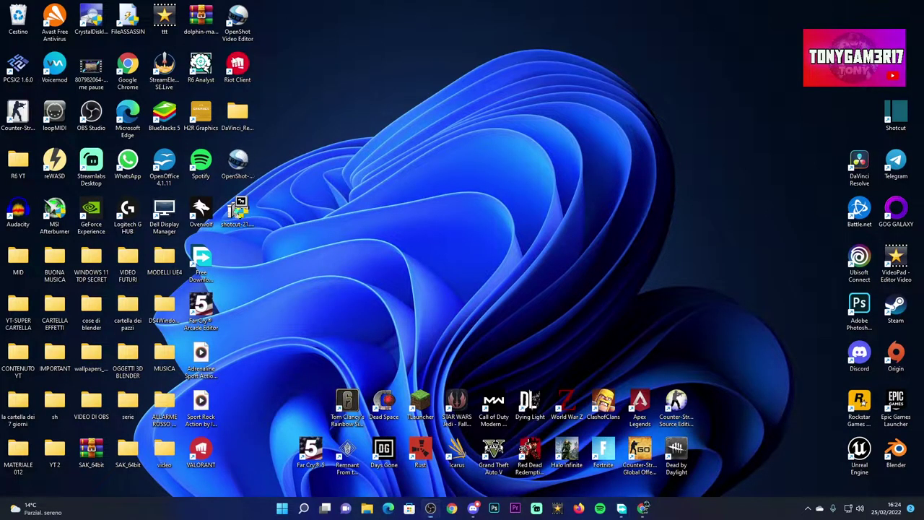
{"action": "left_click_drag", "start_coordinate": [501, 150], "coordinate": [507, 151]}
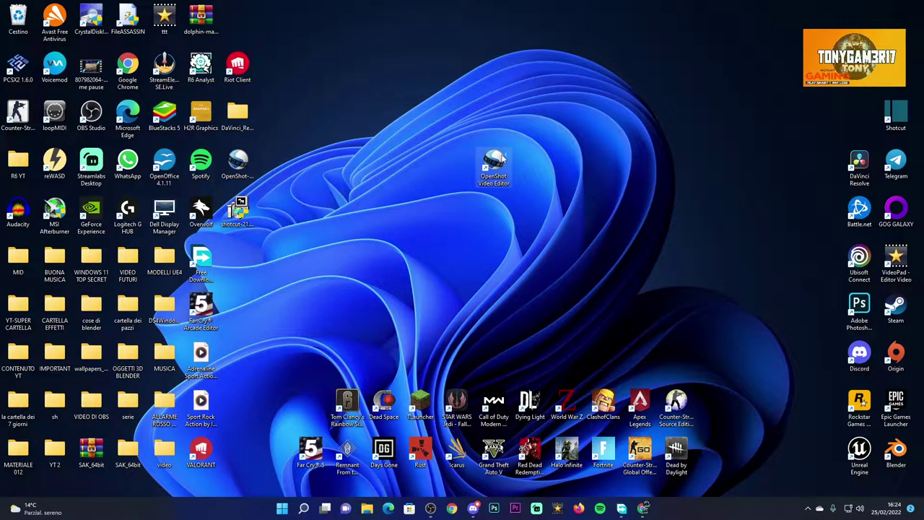
{"action": "double_click", "coordinate": [496, 166]}
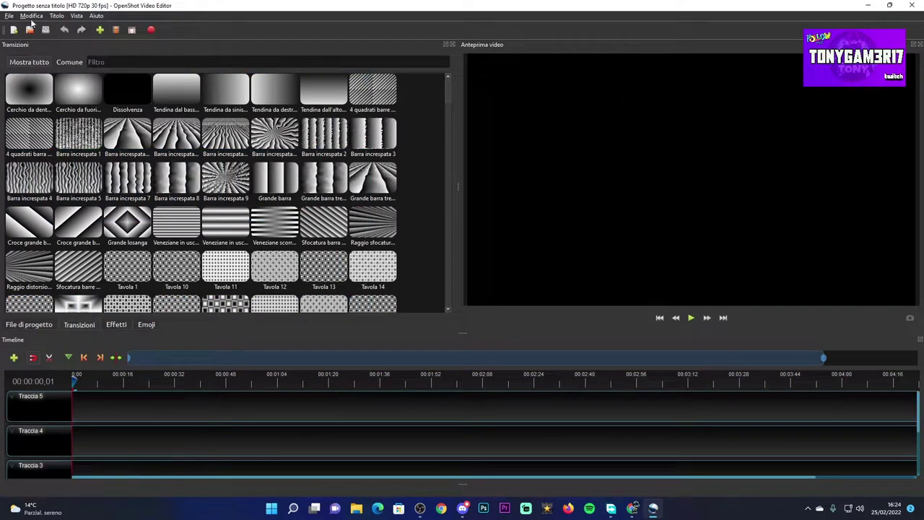
{"action": "left_click", "coordinate": [9, 16]}
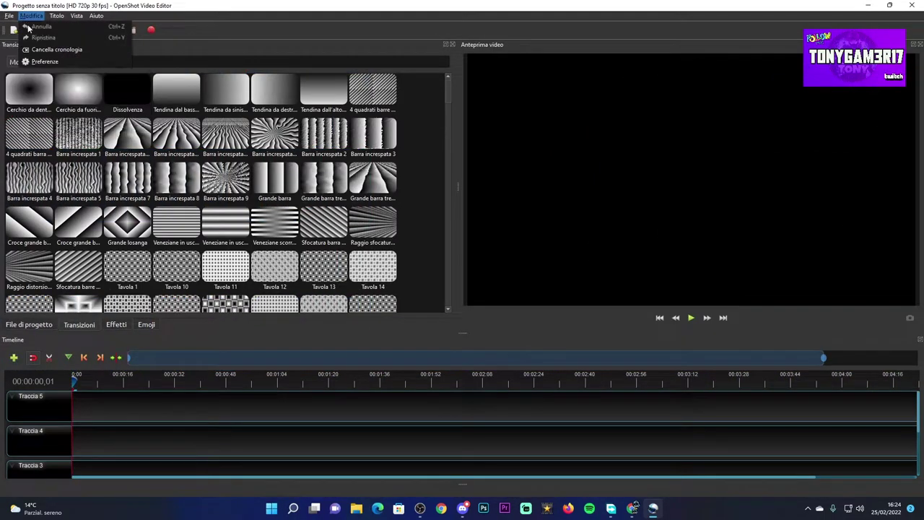
{"action": "left_click", "coordinate": [29, 37]}
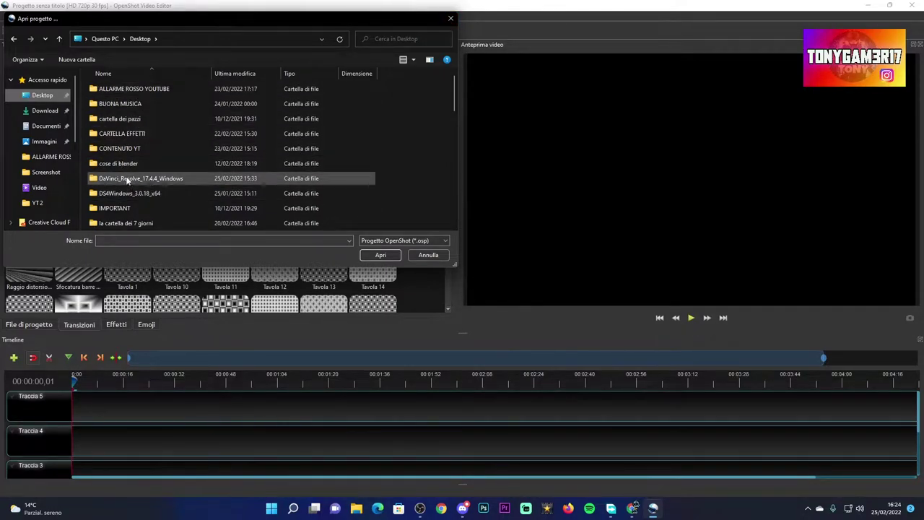
{"action": "scroll", "coordinate": [163, 142], "scroll_direction": "down", "scroll_amount": 1}
{"action": "scroll", "coordinate": [161, 145], "scroll_direction": "up", "scroll_amount": 1}
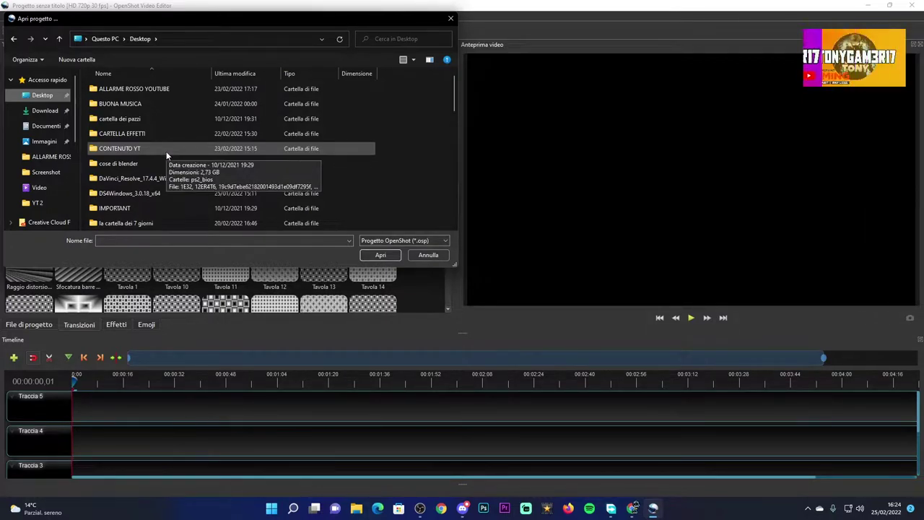
{"action": "scroll", "coordinate": [49, 194], "scroll_direction": "down", "scroll_amount": 3}
{"action": "left_click", "coordinate": [39, 195]}
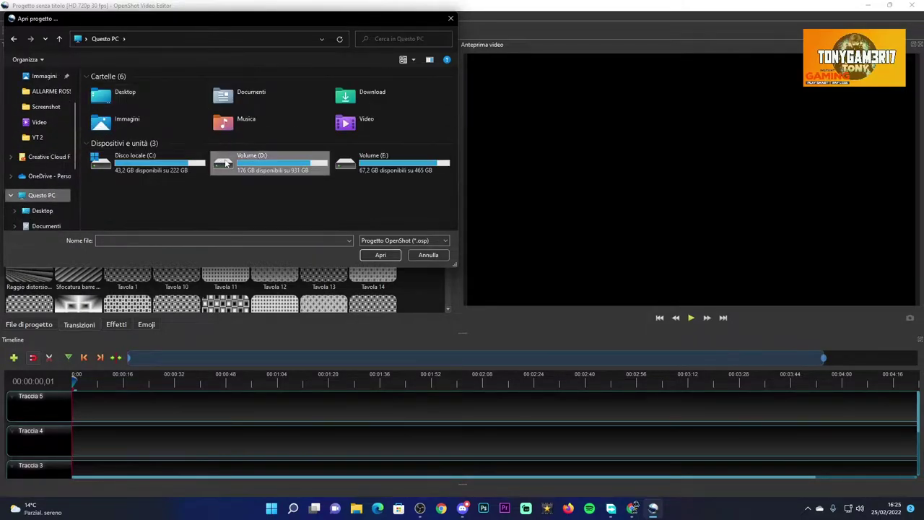
{"action": "double_click", "coordinate": [224, 158]}
{"action": "double_click", "coordinate": [169, 132]}
{"action": "left_click", "coordinate": [138, 194]}
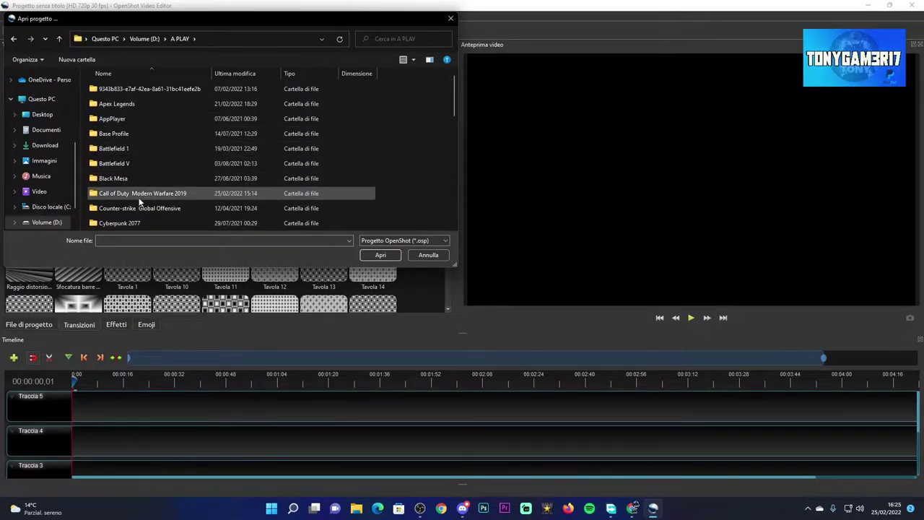
{"action": "double_click", "coordinate": [138, 194]}
{"action": "double_click", "coordinate": [131, 109]}
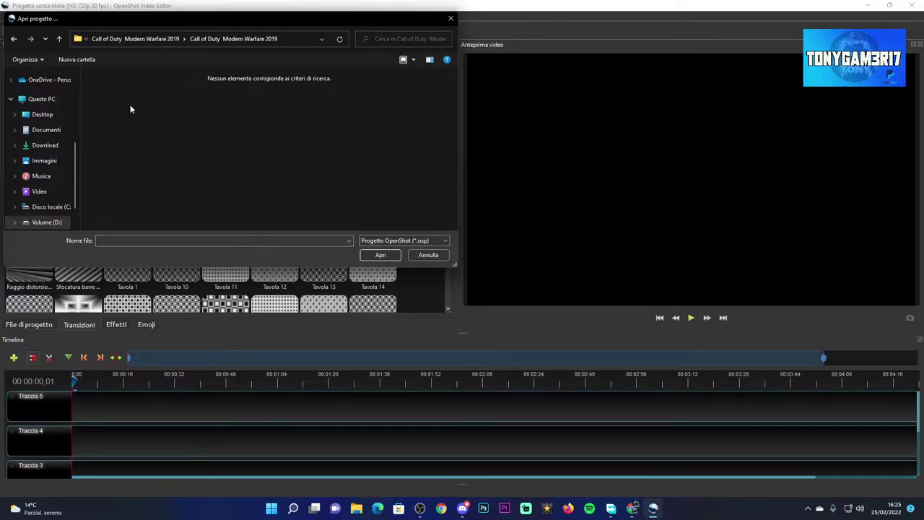
{"action": "left_click", "coordinate": [451, 19]}
{"action": "left_click", "coordinate": [10, 16]}
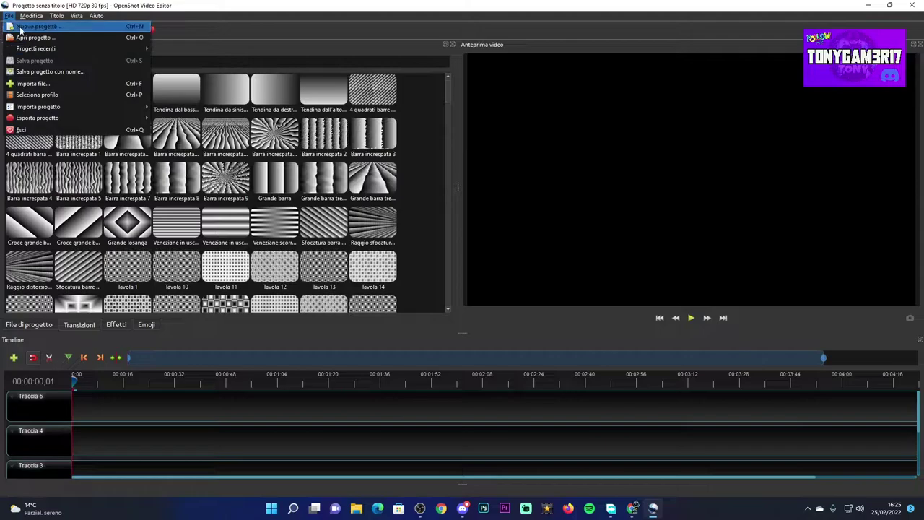
{"action": "mouse_move", "coordinate": [21, 20]}
{"action": "left_click", "coordinate": [299, 38]}
Step: Shrink the OpenShot window and open the inner Call of Duty Modern Warfare 2019 folder under A PLAY on Volume (D:) in File Explorer
{"action": "left_click_drag", "start_coordinate": [303, 6], "coordinate": [595, 34]}
{"action": "left_click", "coordinate": [356, 508]}
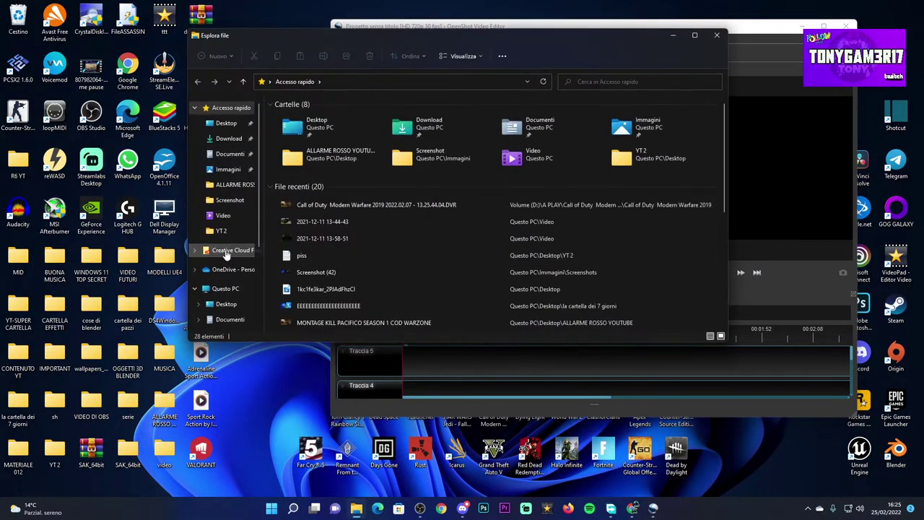
{"action": "left_click", "coordinate": [225, 288]}
{"action": "double_click", "coordinate": [462, 197]}
{"action": "double_click", "coordinate": [311, 132]}
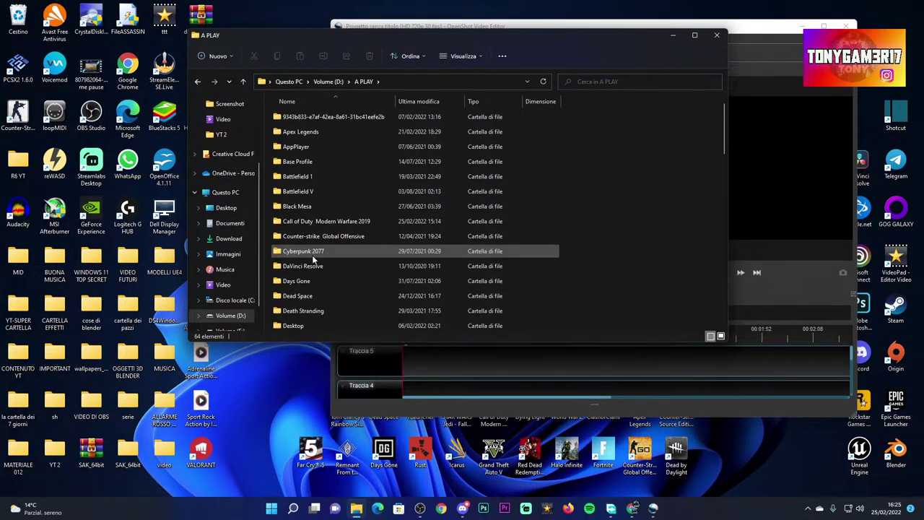
{"action": "double_click", "coordinate": [316, 218]}
{"action": "double_click", "coordinate": [314, 141]}
{"action": "left_click", "coordinate": [315, 143]}
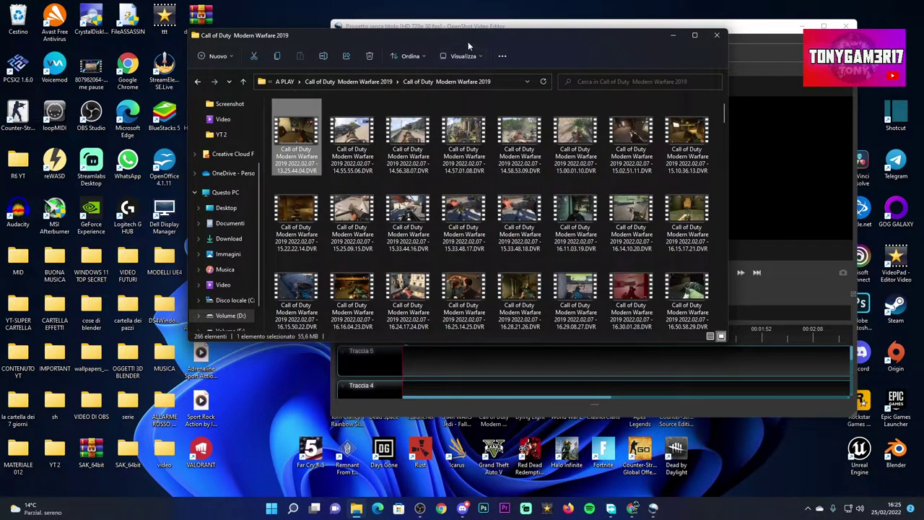
Step: Add a Call of Duty gameplay clip from the folder to the OpenShot timeline and place it at the start of Traccia 5
{"action": "left_click_drag", "start_coordinate": [470, 41], "coordinate": [246, 35]}
{"action": "left_click_drag", "start_coordinate": [579, 294], "coordinate": [525, 379]}
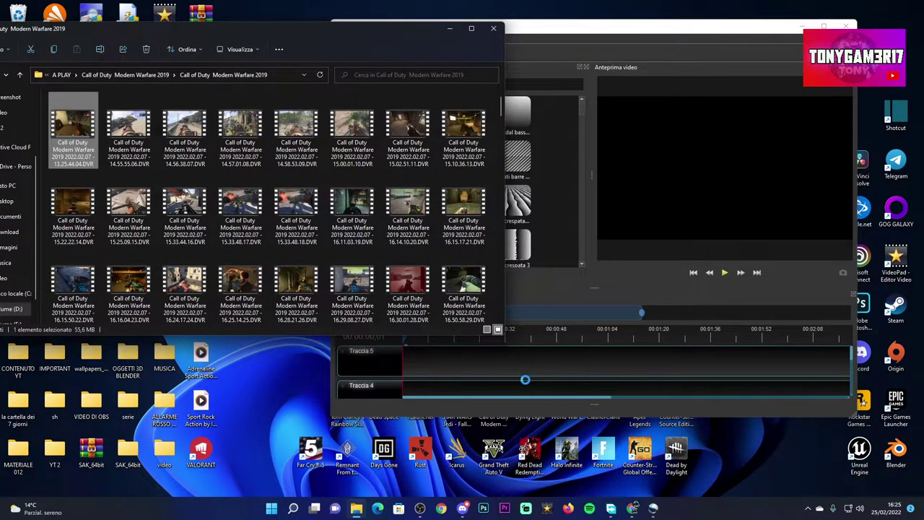
{"action": "left_click", "coordinate": [493, 28]}
{"action": "left_click_drag", "start_coordinate": [493, 28], "coordinate": [306, 29]}
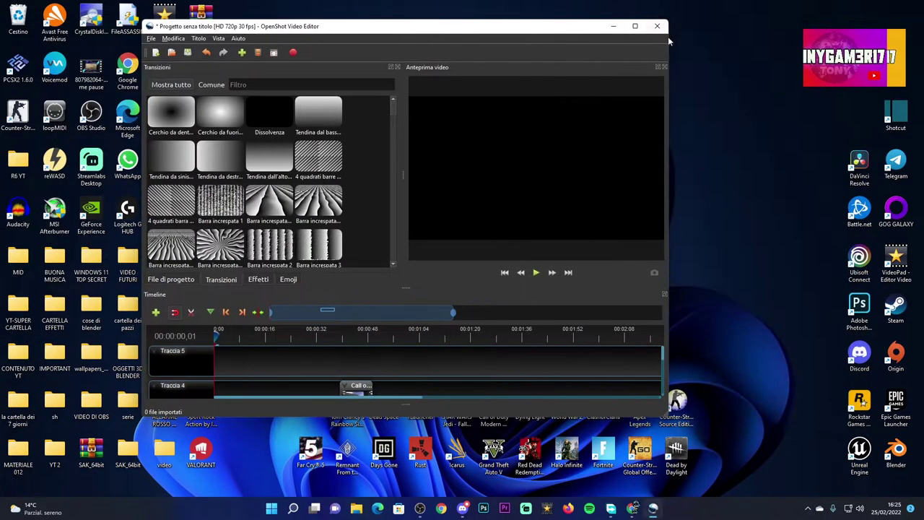
{"action": "left_click", "coordinate": [635, 26]}
{"action": "left_click_drag", "start_coordinate": [215, 442], "coordinate": [81, 382]}
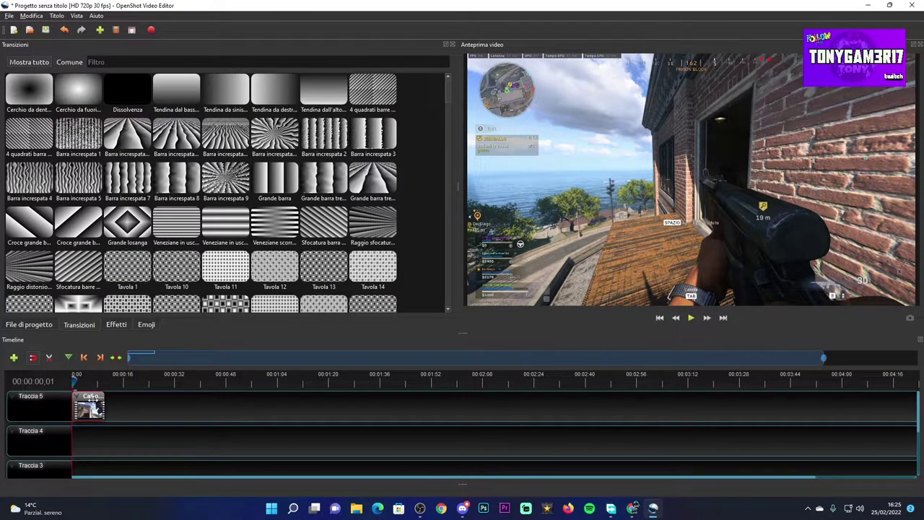
Step: Scrub the start of the Traccia 5 clip and preview its first few seconds
{"action": "left_click_drag", "start_coordinate": [74, 381], "coordinate": [79, 381]}
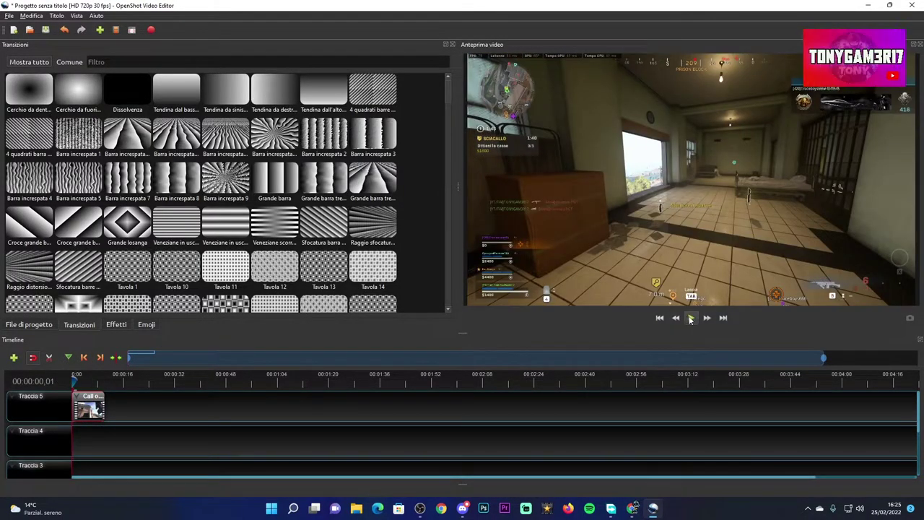
{"action": "left_click_drag", "start_coordinate": [72, 385], "coordinate": [77, 381]}
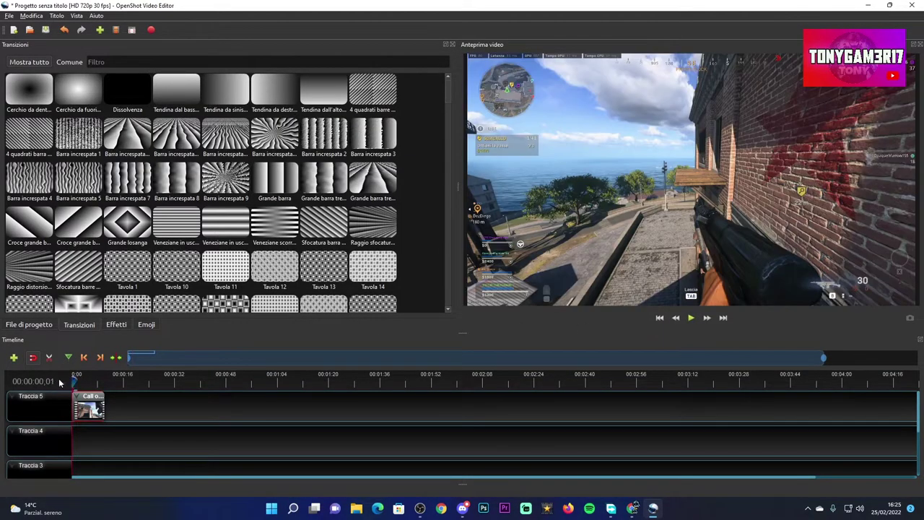
{"action": "left_click", "coordinate": [690, 319]}
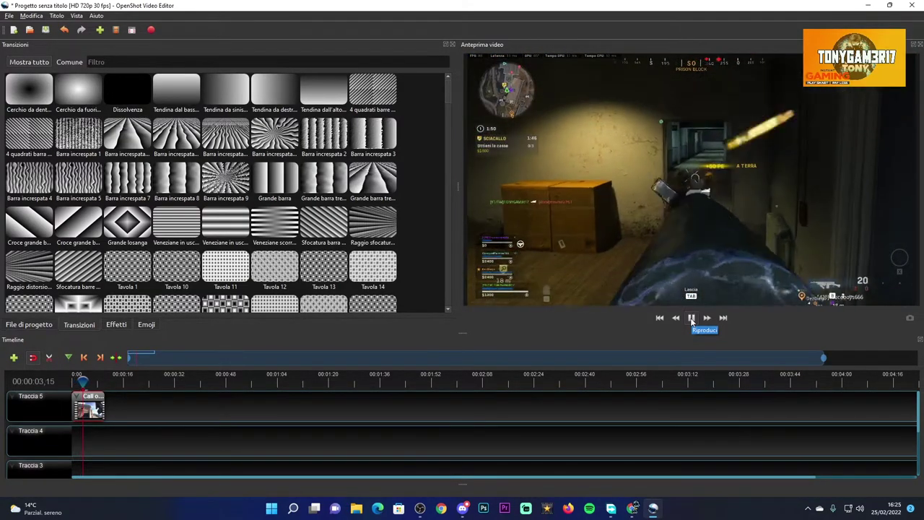
{"action": "left_click", "coordinate": [691, 319]}
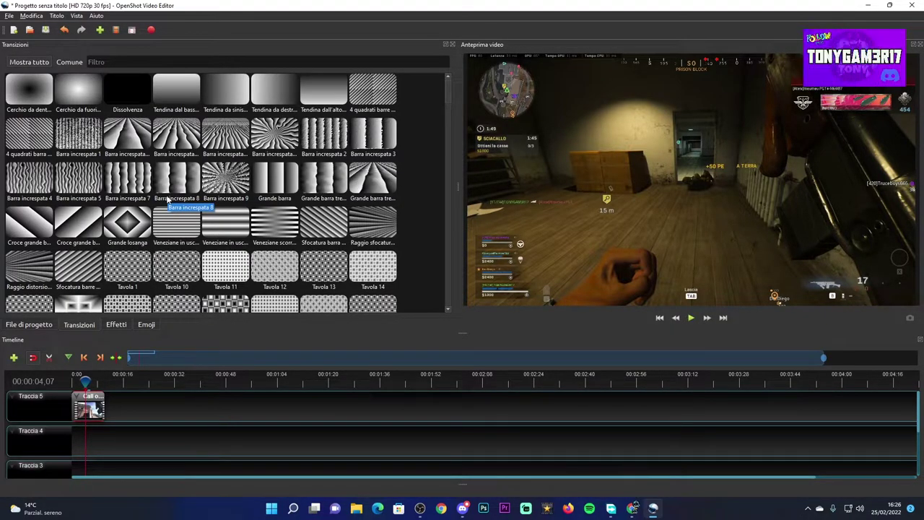
Step: Look through the available effects and emoji, and return to the transitions library
{"action": "left_click", "coordinate": [116, 324]}
{"action": "left_click", "coordinate": [144, 326]}
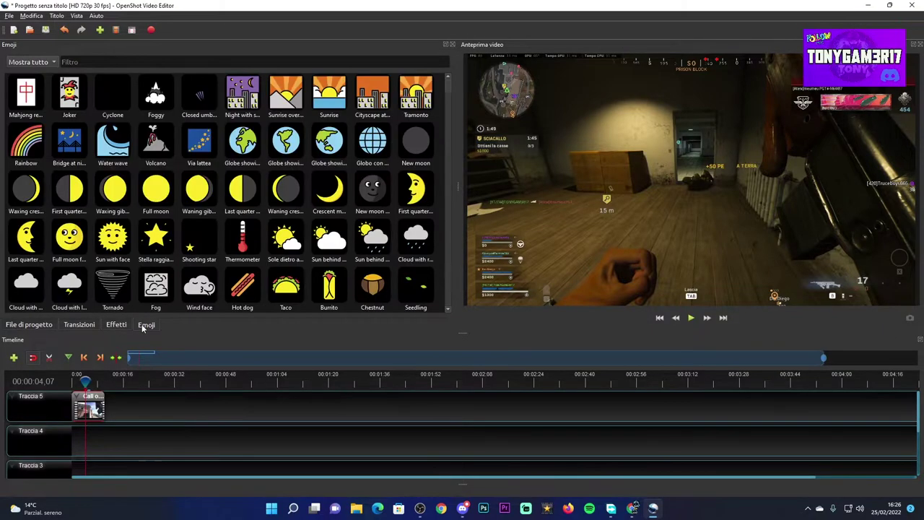
{"action": "left_click", "coordinate": [80, 326]}
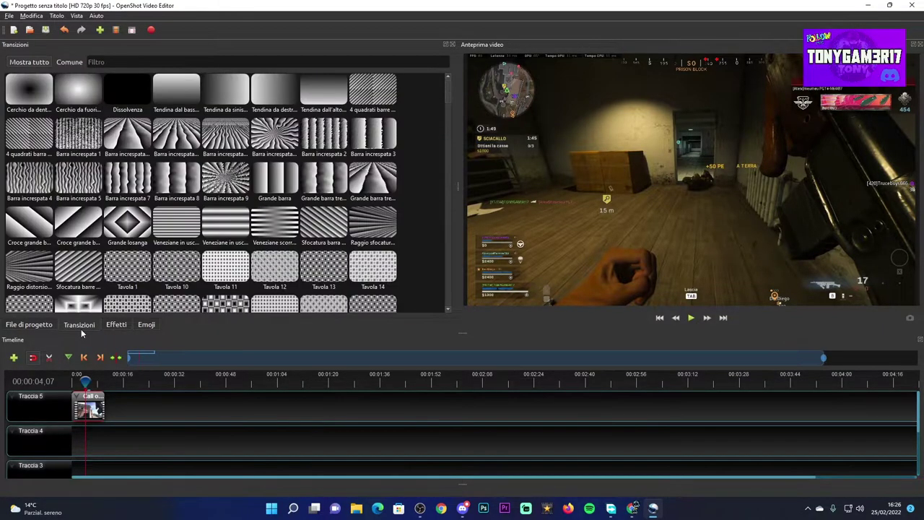
Step: Apply the first Croce grande transition to the start of the clip on Traccia 5
{"action": "scroll", "coordinate": [94, 214], "scroll_direction": "down", "scroll_amount": 3}
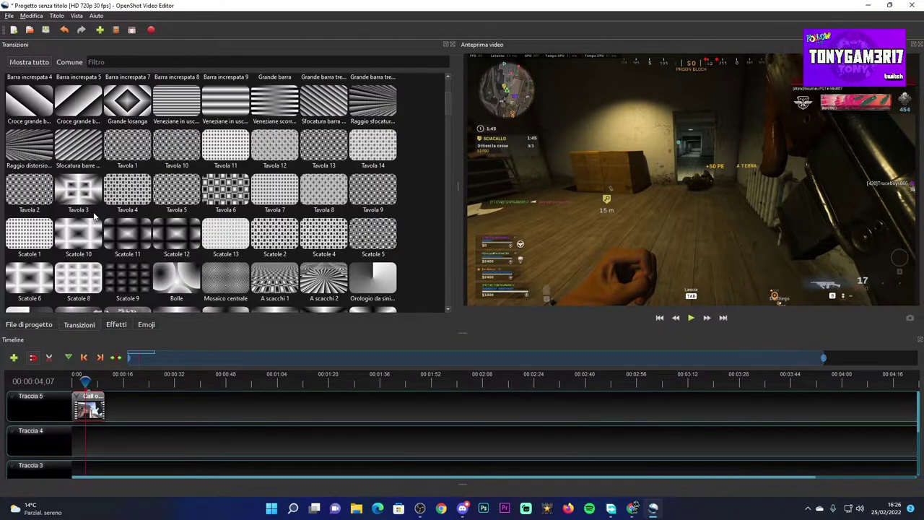
{"action": "left_click", "coordinate": [25, 102]}
{"action": "left_click_drag", "start_coordinate": [62, 204], "coordinate": [65, 382]}
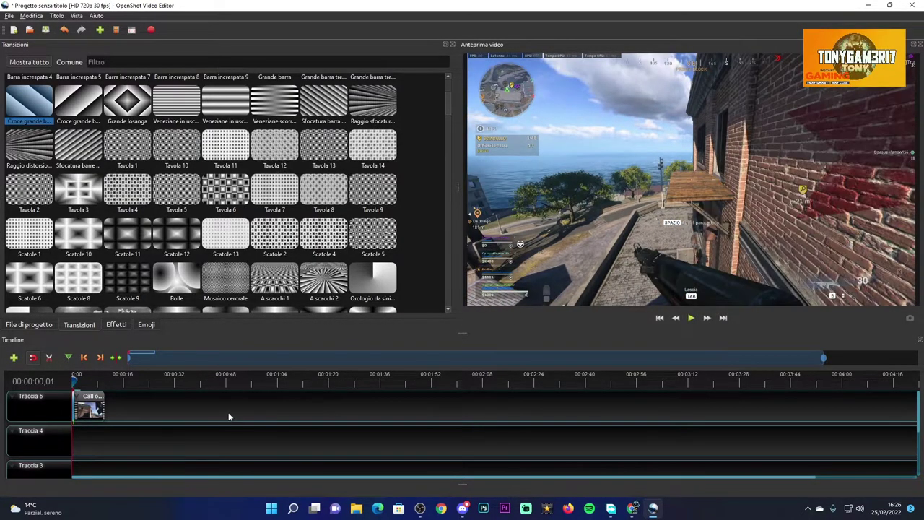
Step: Play back the beginning of the clip to check the added transition
{"action": "left_click", "coordinate": [696, 318]}
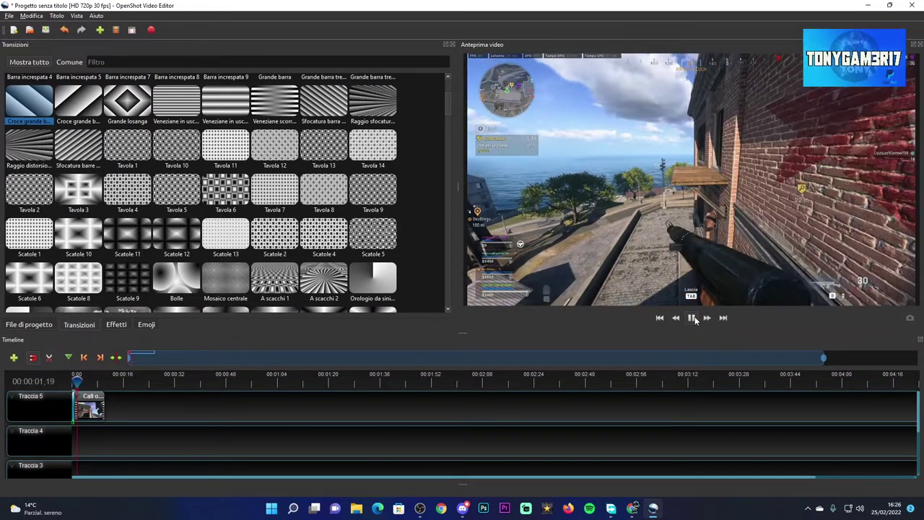
{"action": "left_click", "coordinate": [692, 319]}
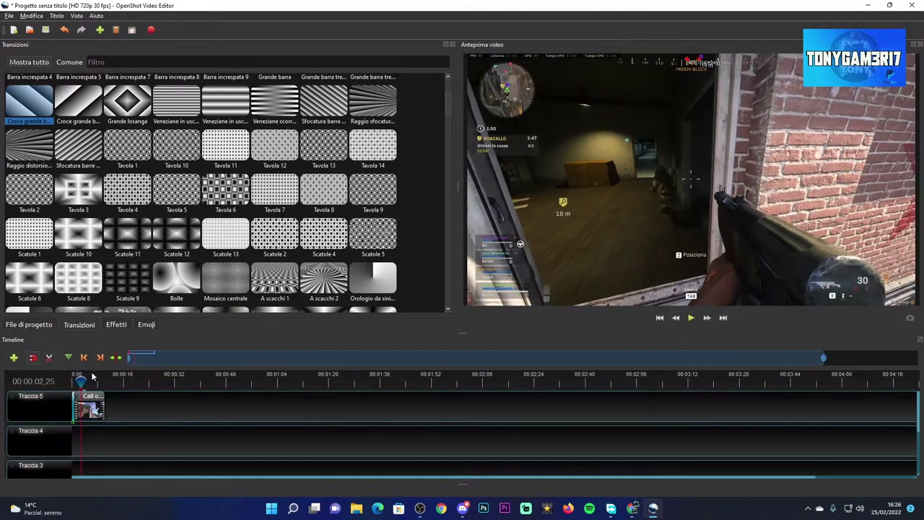
{"action": "left_click", "coordinate": [693, 318]}
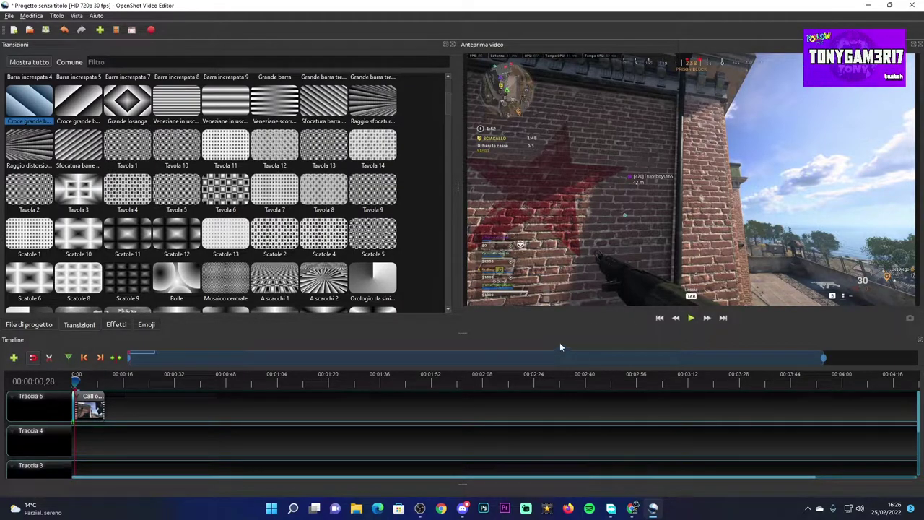
Step: Close OpenShot and switch back to its download page in the browser
{"action": "left_click", "coordinate": [908, 5]}
{"action": "left_click", "coordinate": [476, 260]}
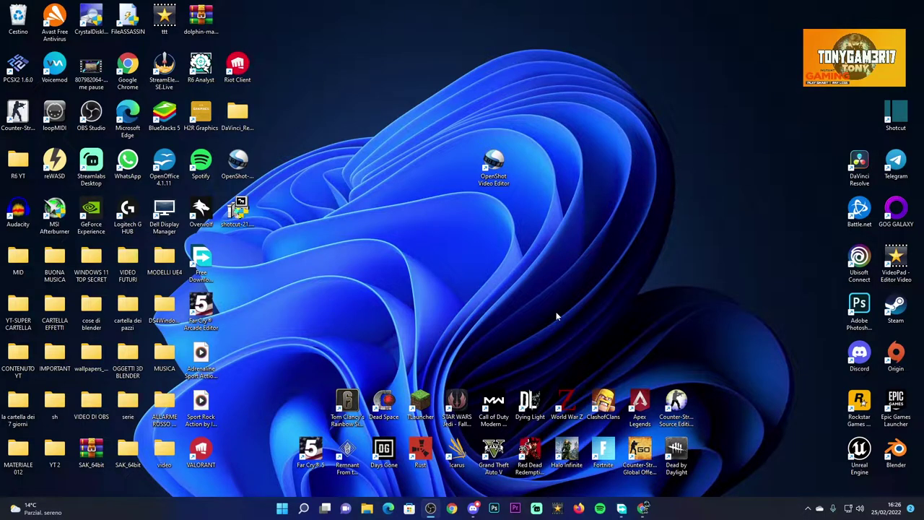
{"action": "left_click", "coordinate": [643, 508]}
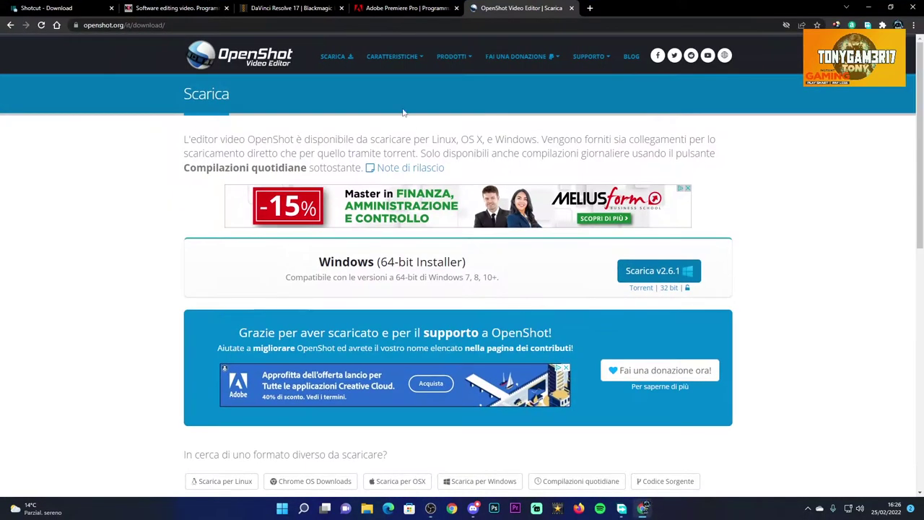
Step: Switch to the DaVinci Resolve 17 page in the browser and look through its overview, new features and editing sections
{"action": "left_click", "coordinate": [309, 8]}
{"action": "scroll", "coordinate": [611, 281], "scroll_direction": "up", "scroll_amount": 8}
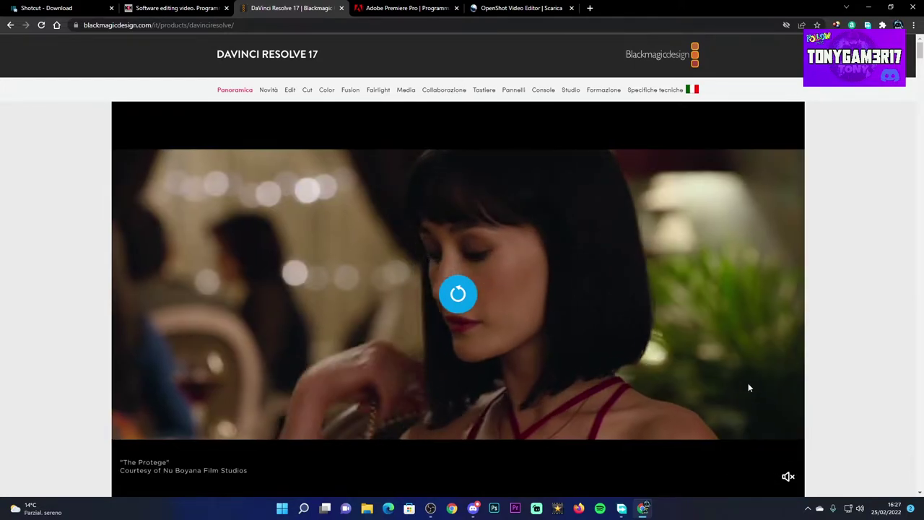
{"action": "scroll", "coordinate": [744, 386], "scroll_direction": "down", "scroll_amount": 6}
{"action": "scroll", "coordinate": [751, 386], "scroll_direction": "down", "scroll_amount": 7}
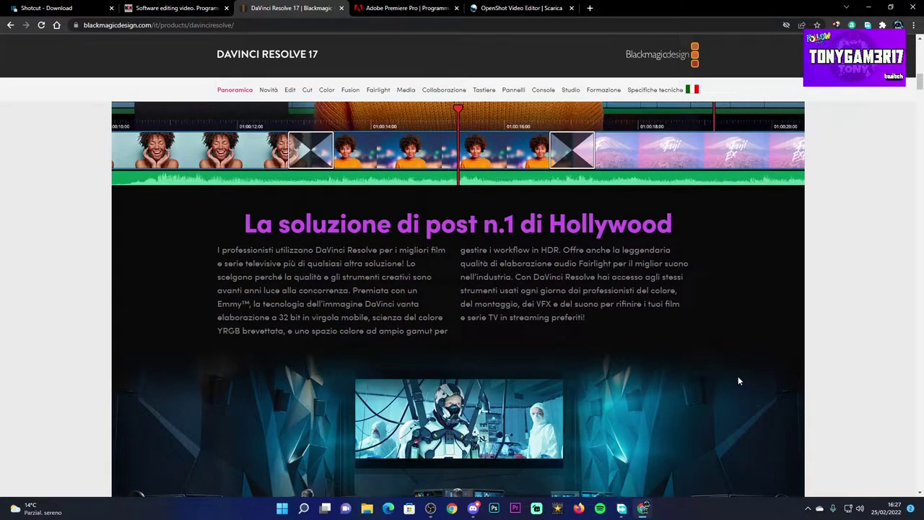
{"action": "scroll", "coordinate": [737, 384], "scroll_direction": "down", "scroll_amount": 8}
{"action": "scroll", "coordinate": [734, 383], "scroll_direction": "down", "scroll_amount": 2}
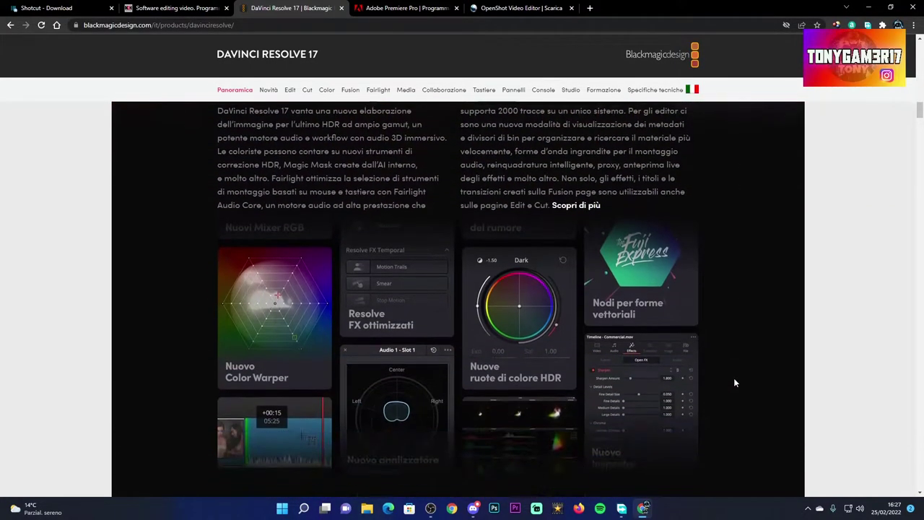
{"action": "scroll", "coordinate": [733, 382], "scroll_direction": "up", "scroll_amount": 1}
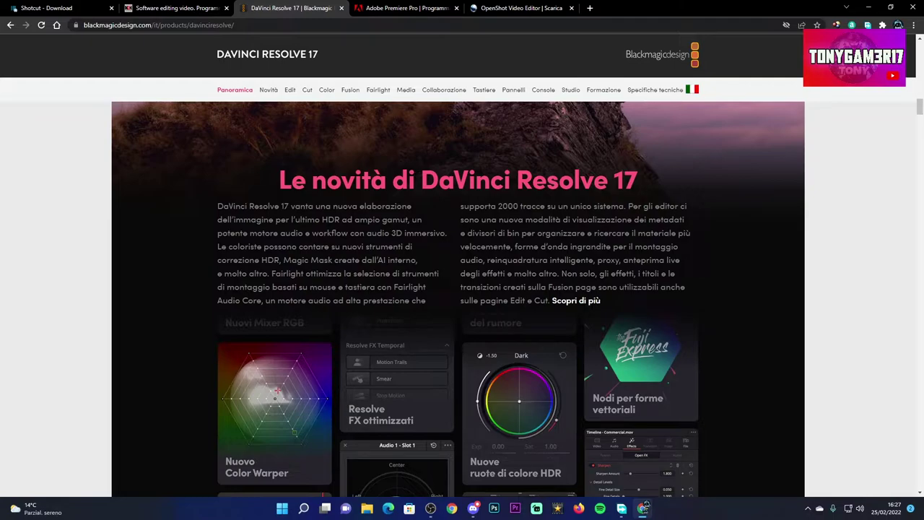
{"action": "scroll", "coordinate": [751, 342], "scroll_direction": "down", "scroll_amount": 15}
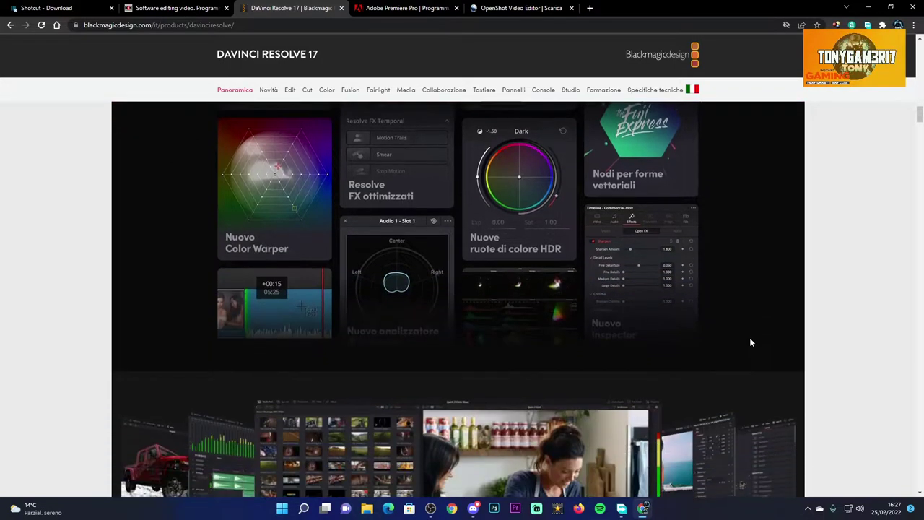
{"action": "scroll", "coordinate": [750, 342], "scroll_direction": "down", "scroll_amount": 15}
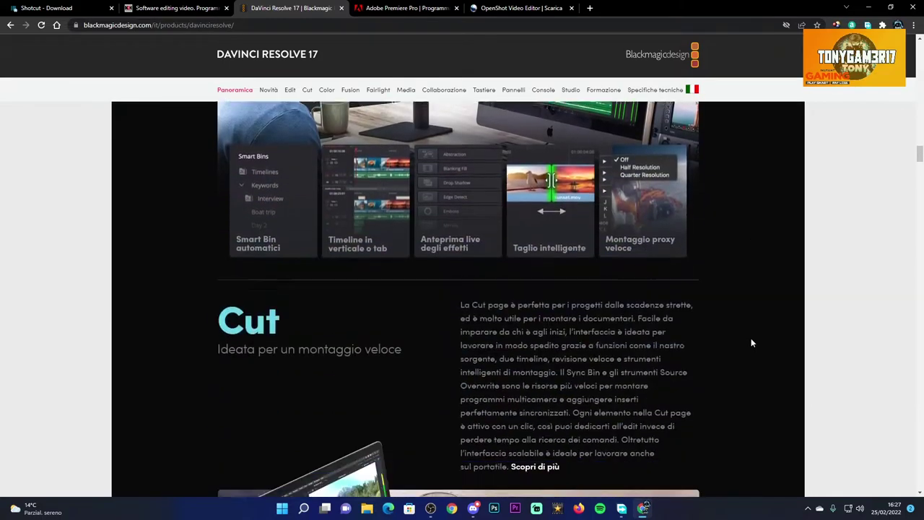
{"action": "scroll", "coordinate": [750, 343], "scroll_direction": "down", "scroll_amount": 6}
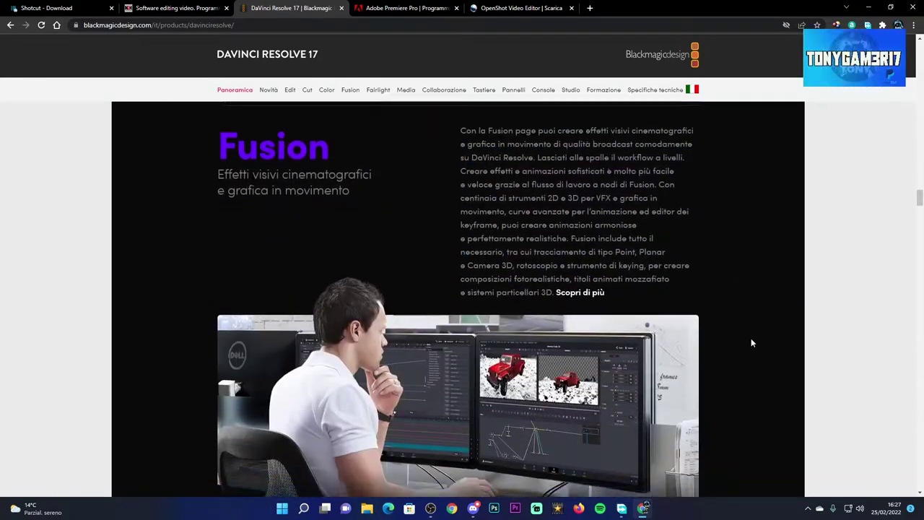
{"action": "scroll", "coordinate": [750, 343], "scroll_direction": "up", "scroll_amount": 4}
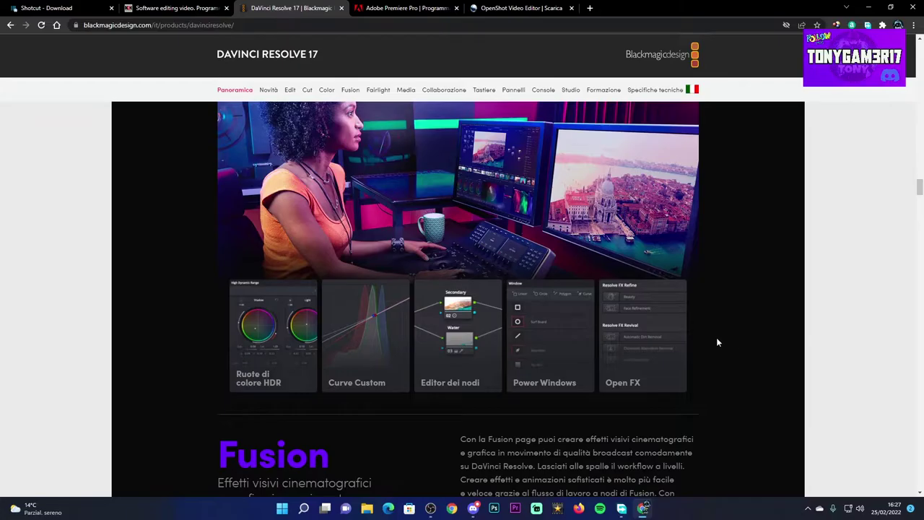
{"action": "scroll", "coordinate": [717, 337], "scroll_direction": "up", "scroll_amount": 10}
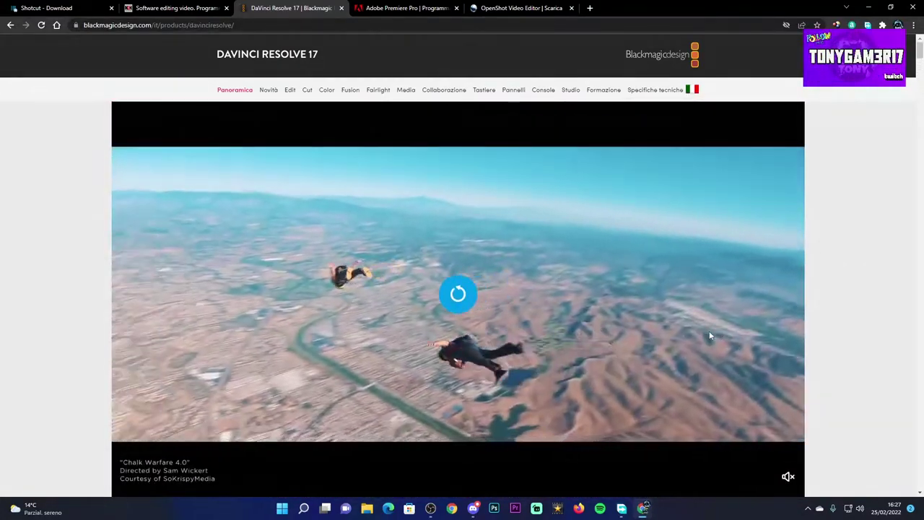
Step: View the free DaVinci Resolve 17 download options, then dismiss them
{"action": "scroll", "coordinate": [709, 332], "scroll_direction": "down", "scroll_amount": 6}
{"action": "scroll", "coordinate": [708, 332], "scroll_direction": "up", "scroll_amount": 2}
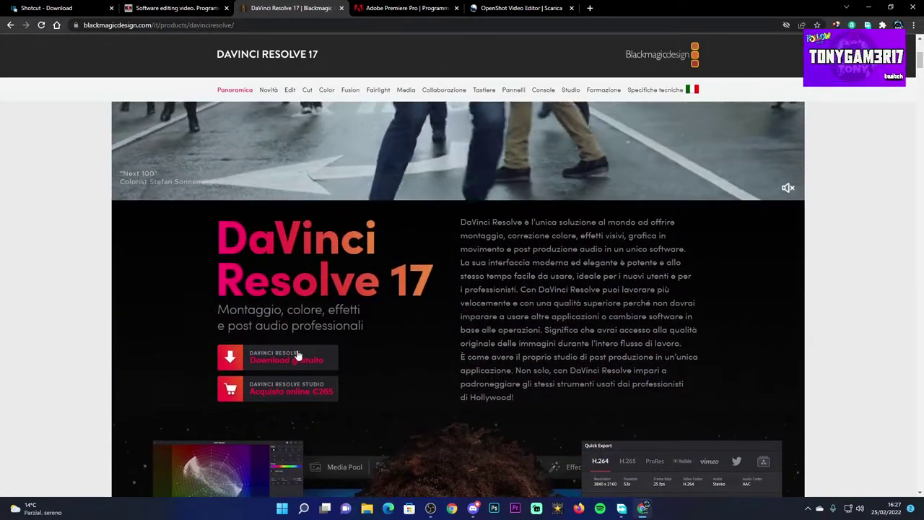
{"action": "left_click", "coordinate": [293, 354]}
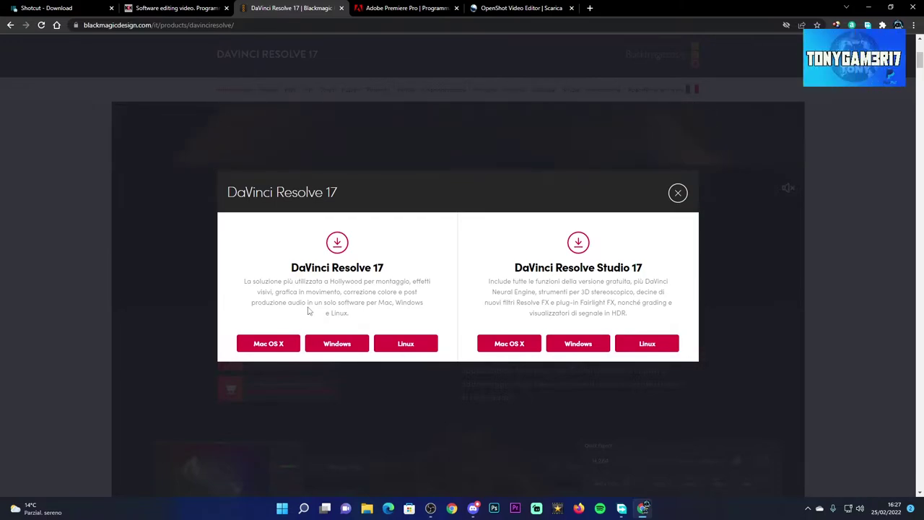
{"action": "left_click", "coordinate": [680, 202]}
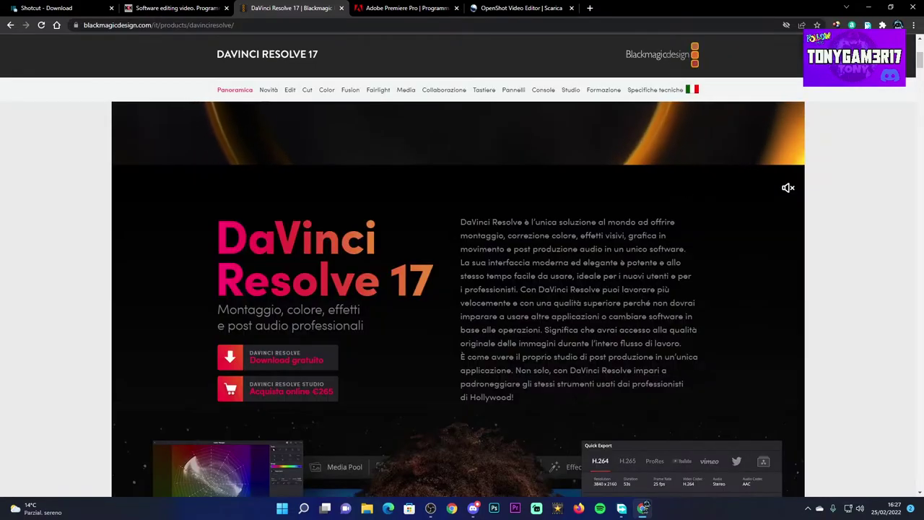
Step: Move the DaVinci Resolve shortcut to a free spot on the desktop, start the program and show its Media page
{"action": "key", "text": "super+d"}
{"action": "left_click_drag", "start_coordinate": [859, 168], "coordinate": [639, 119]}
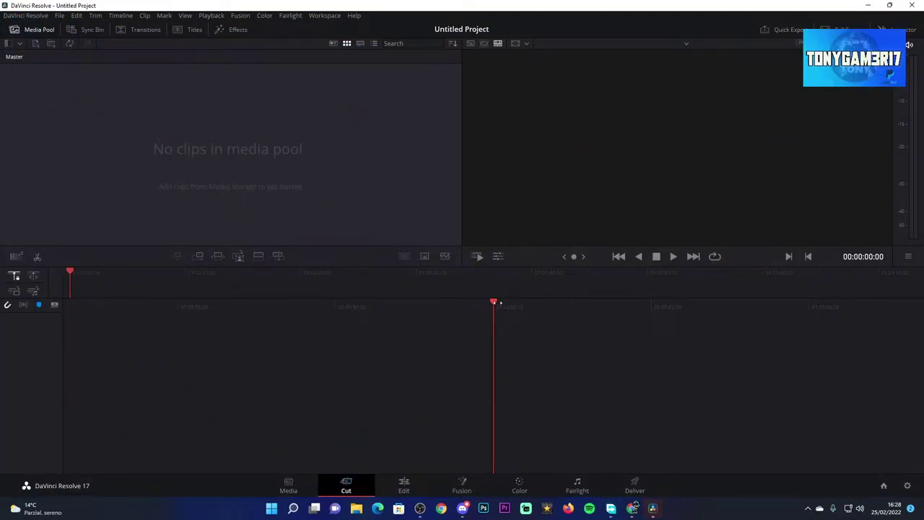
{"action": "left_click", "coordinate": [288, 486]}
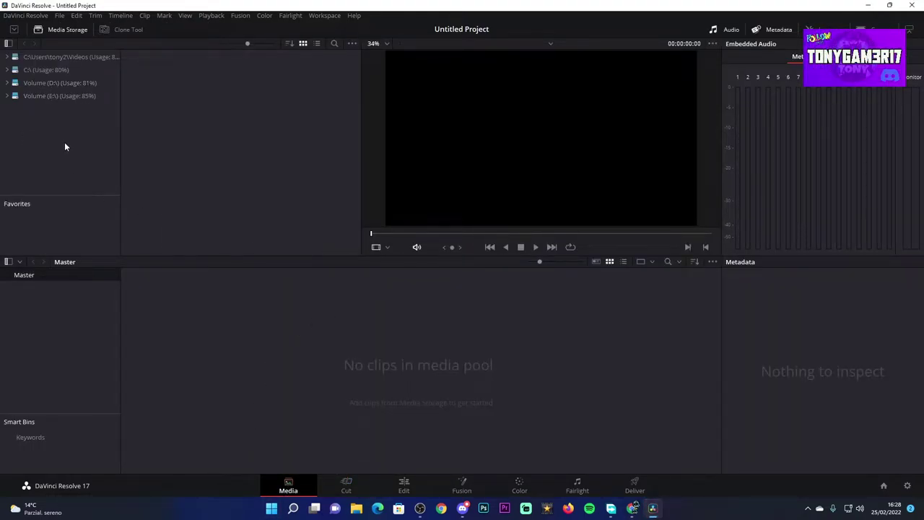
Step: Import a gameplay clip from the Call of Duty Modern Warfare 2019 folder on drive D: and change the project frame rate to match
{"action": "left_click", "coordinate": [48, 84]}
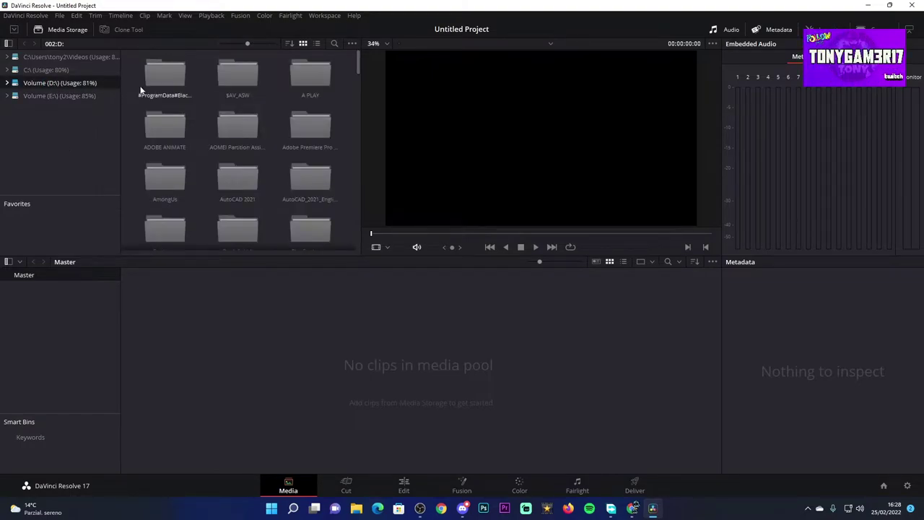
{"action": "double_click", "coordinate": [303, 93]}
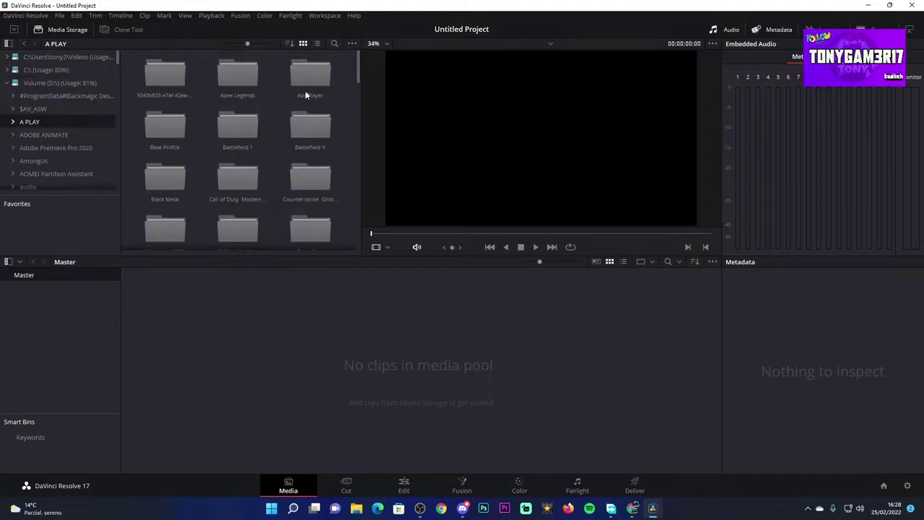
{"action": "double_click", "coordinate": [235, 182]}
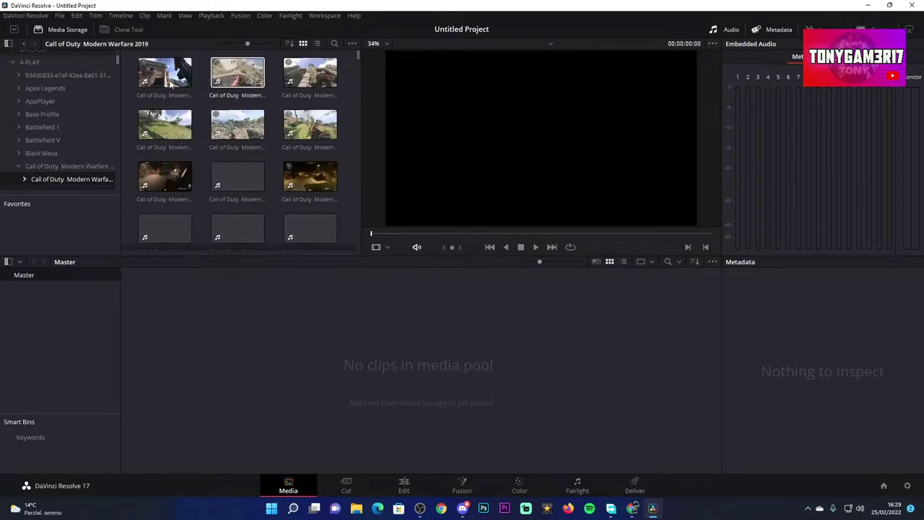
{"action": "left_click", "coordinate": [242, 78]}
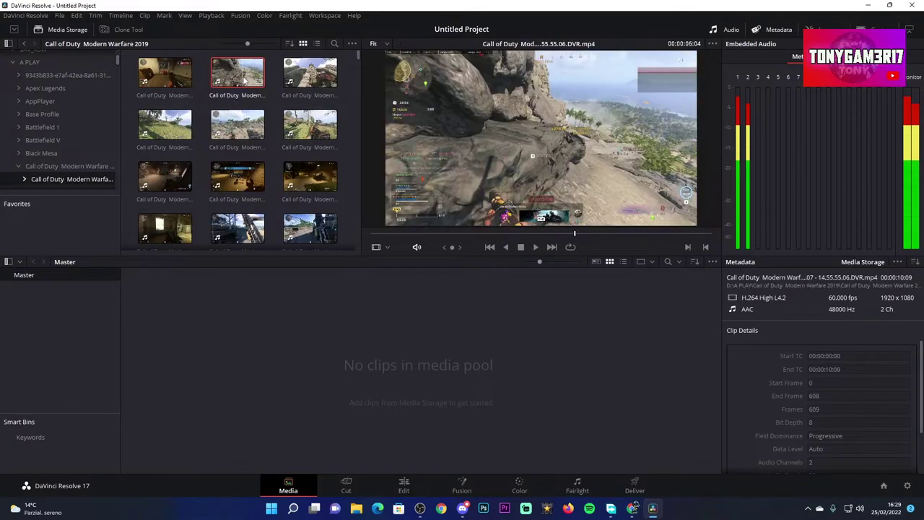
{"action": "left_click_drag", "start_coordinate": [238, 134], "coordinate": [285, 336]}
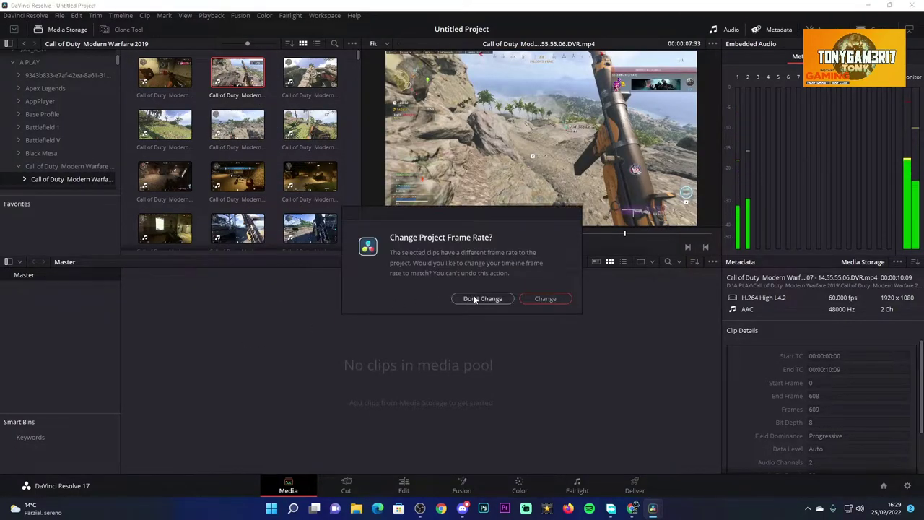
{"action": "left_click", "coordinate": [546, 302]}
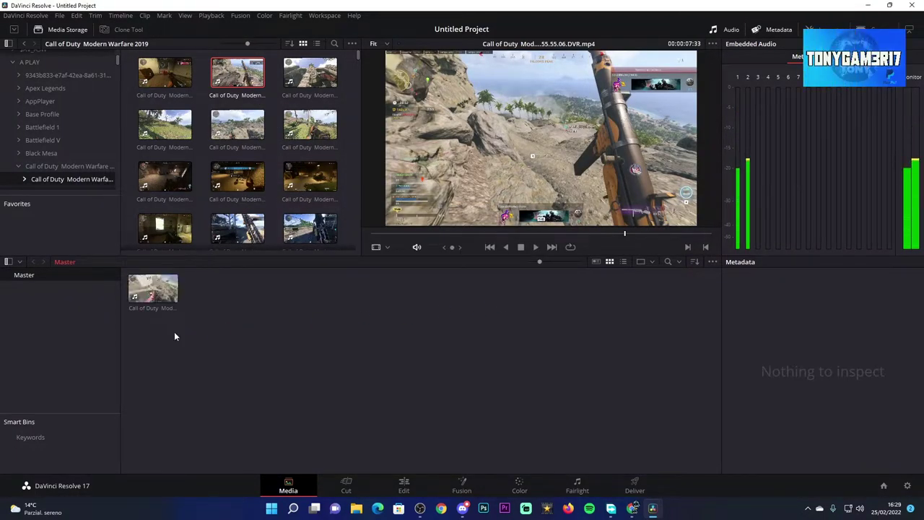
Step: Place the imported Call of Duty clip on a new timeline in the Cut page and select it there
{"action": "left_click", "coordinate": [346, 488]}
{"action": "left_click", "coordinate": [37, 84]}
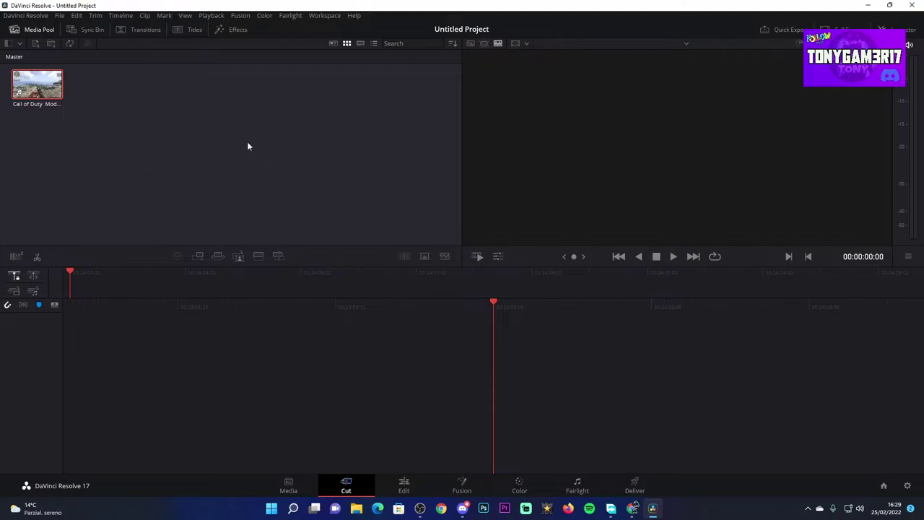
{"action": "left_click_drag", "start_coordinate": [54, 105], "coordinate": [273, 402]}
{"action": "left_click_drag", "start_coordinate": [243, 349], "coordinate": [497, 329]}
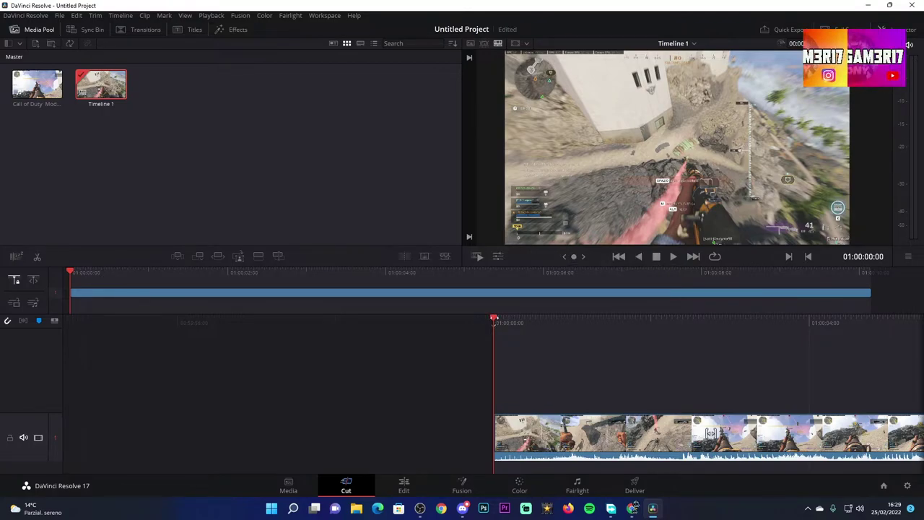
{"action": "left_click", "coordinate": [566, 433]}
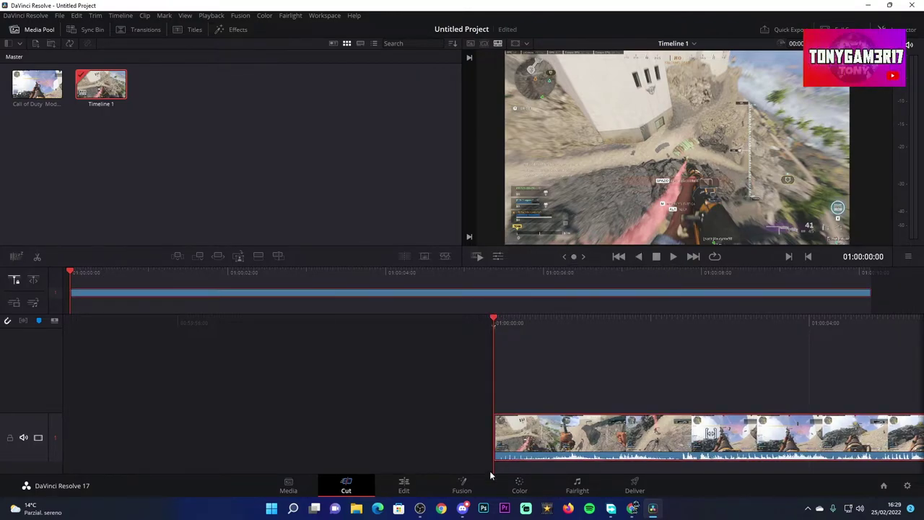
Step: Play back the timeline clip in the Edit page, stop it and return the playhead to the start
{"action": "left_click", "coordinate": [405, 486]}
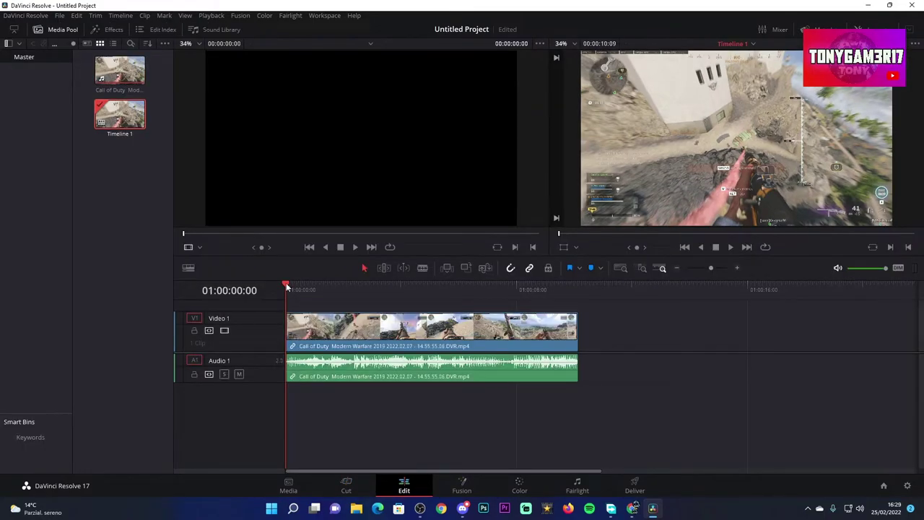
{"action": "left_click_drag", "start_coordinate": [289, 288], "coordinate": [290, 287]}
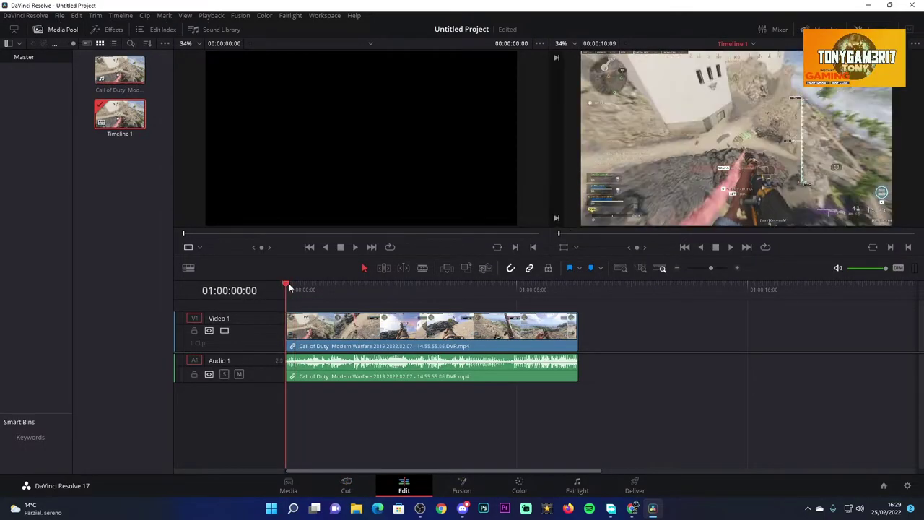
{"action": "left_click", "coordinate": [731, 247]}
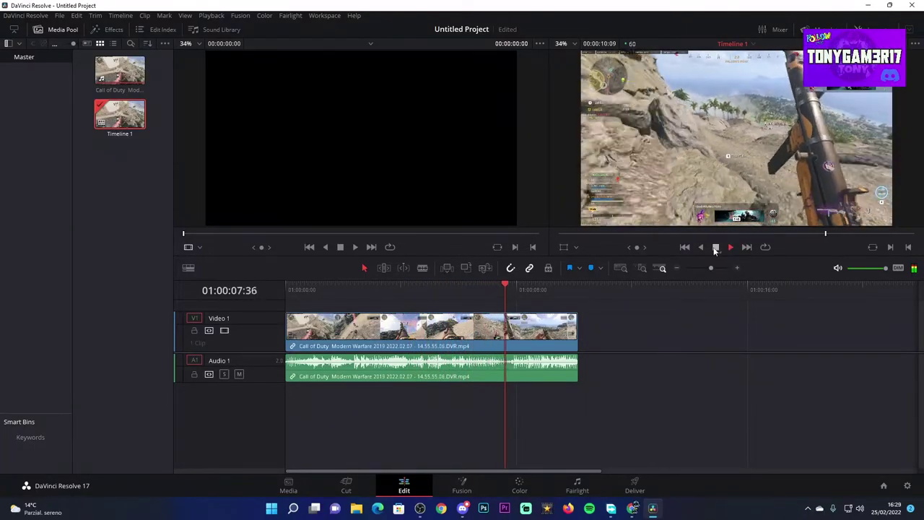
{"action": "left_click", "coordinate": [715, 247]}
{"action": "left_click", "coordinate": [374, 289]}
{"action": "left_click_drag", "start_coordinate": [364, 289], "coordinate": [273, 280]}
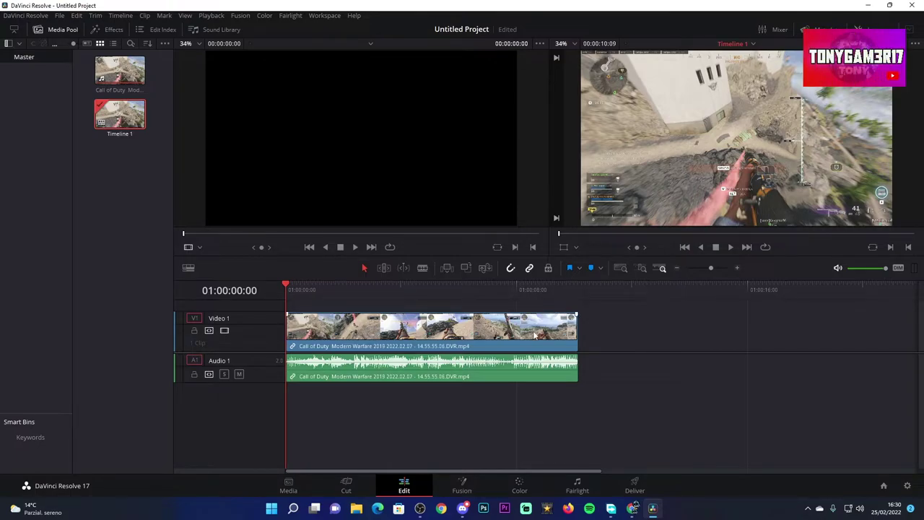
{"action": "left_click", "coordinate": [354, 247]}
{"action": "left_click_drag", "start_coordinate": [292, 289], "coordinate": [278, 290]}
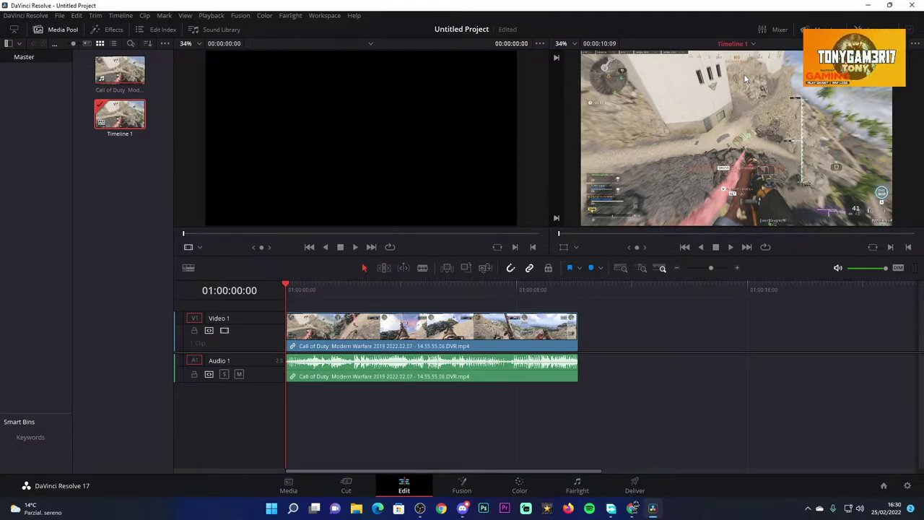
Step: Close DaVinci Resolve without saving the project and move the OpenShot Video Editor shortcut beside the DaVinci Resolve one on the desktop
{"action": "left_click", "coordinate": [909, 5]}
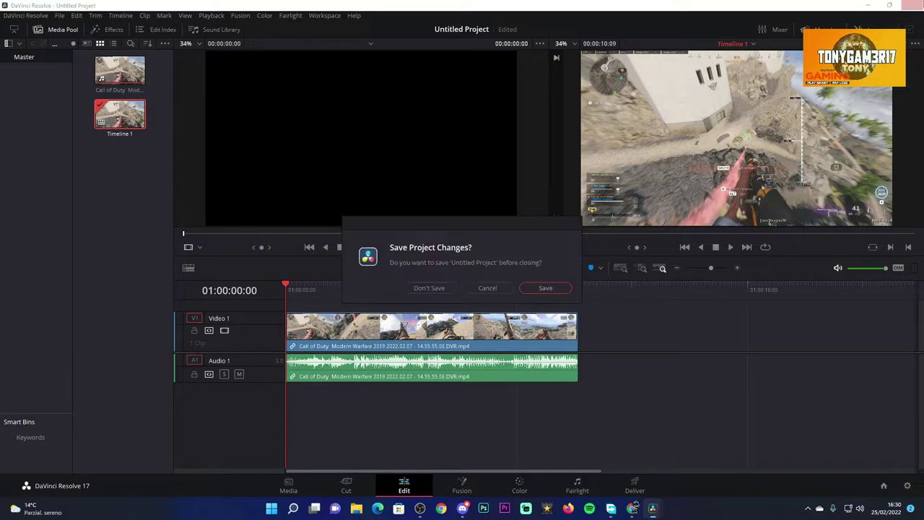
{"action": "left_click", "coordinate": [479, 288]}
{"action": "key", "text": "ctrl+q"}
{"action": "left_click", "coordinate": [455, 286]}
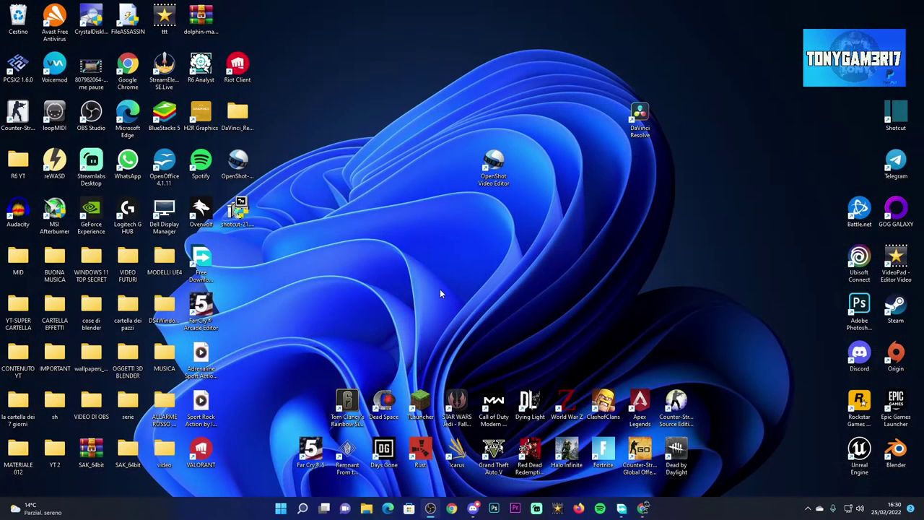
{"action": "left_click_drag", "start_coordinate": [484, 168], "coordinate": [588, 124]}
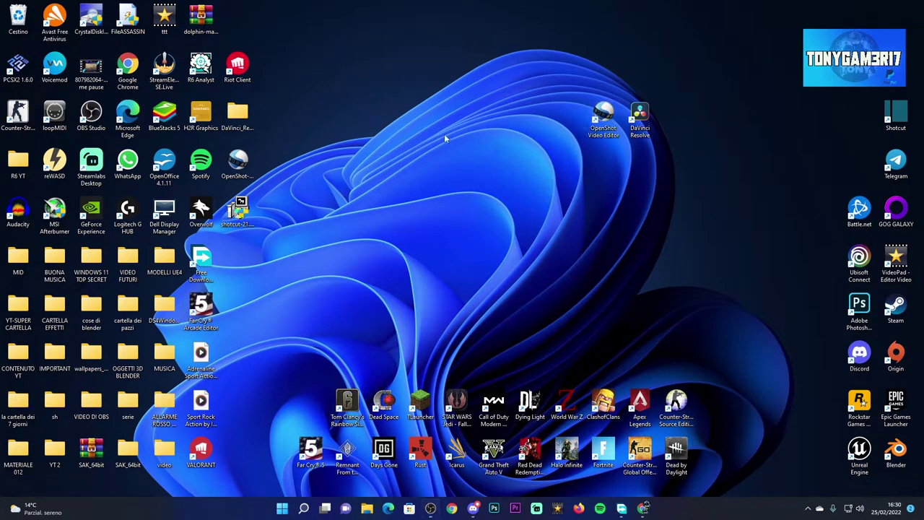
Step: Return to the browser and view the Adobe Premiere Pro product page
{"action": "left_click", "coordinate": [644, 509]}
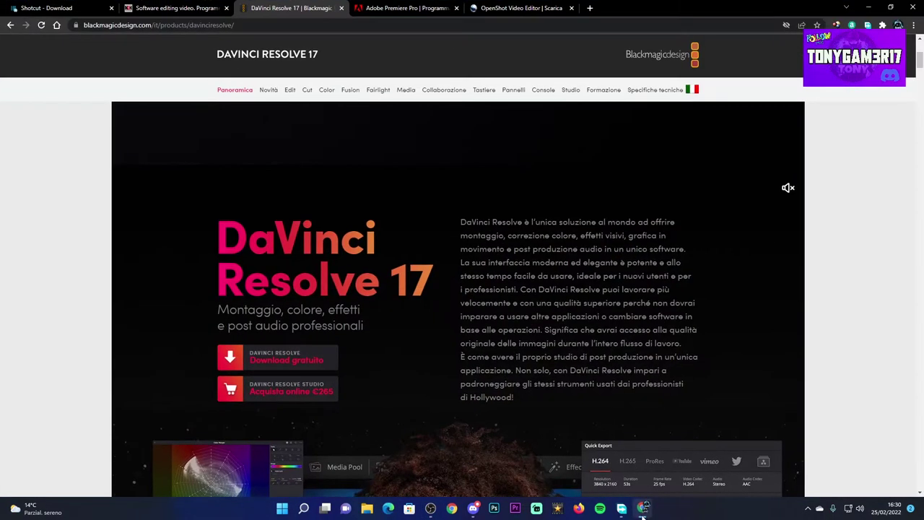
{"action": "left_click", "coordinate": [405, 8]}
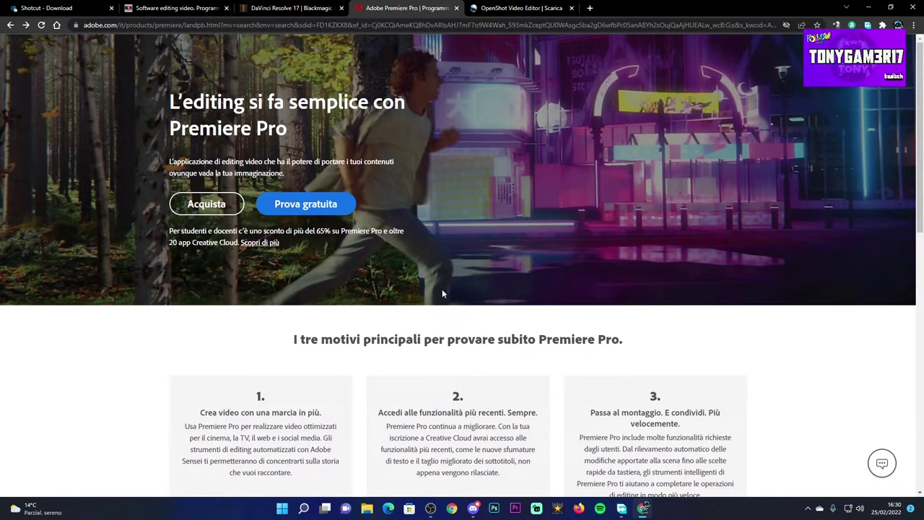
Step: Put the browser out of view and launch Adobe Premiere Pro
{"action": "left_click", "coordinate": [868, 7]}
{"action": "left_click", "coordinate": [515, 508]}
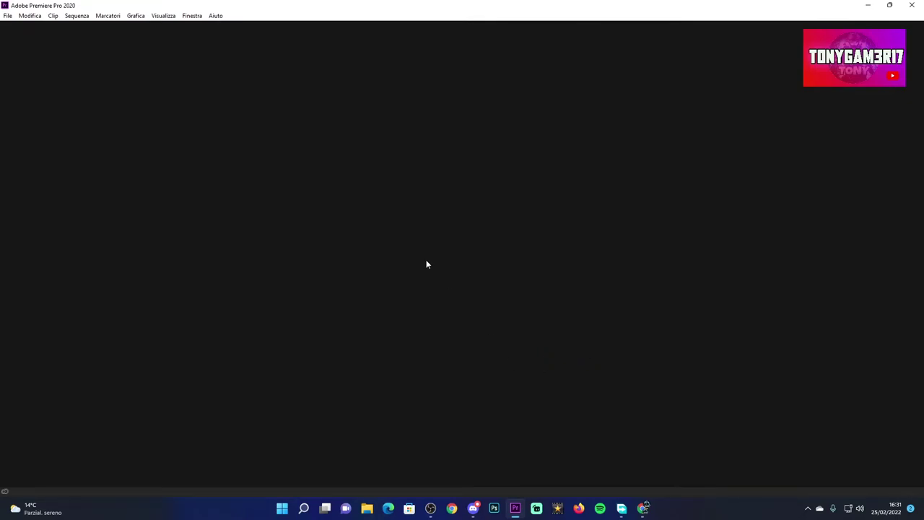
{"action": "left_click", "coordinate": [10, 15]}
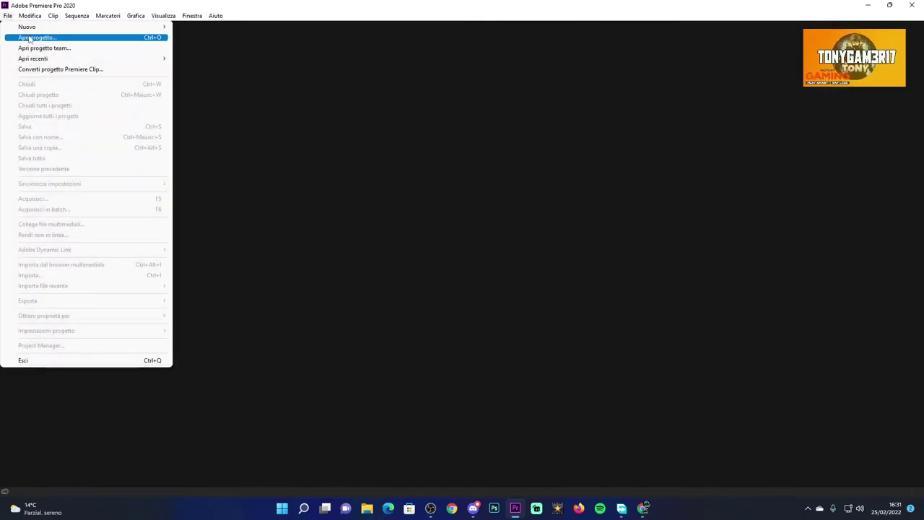
{"action": "mouse_move", "coordinate": [29, 29]}
{"action": "left_click", "coordinate": [11, 16]}
{"action": "left_click", "coordinate": [11, 16]}
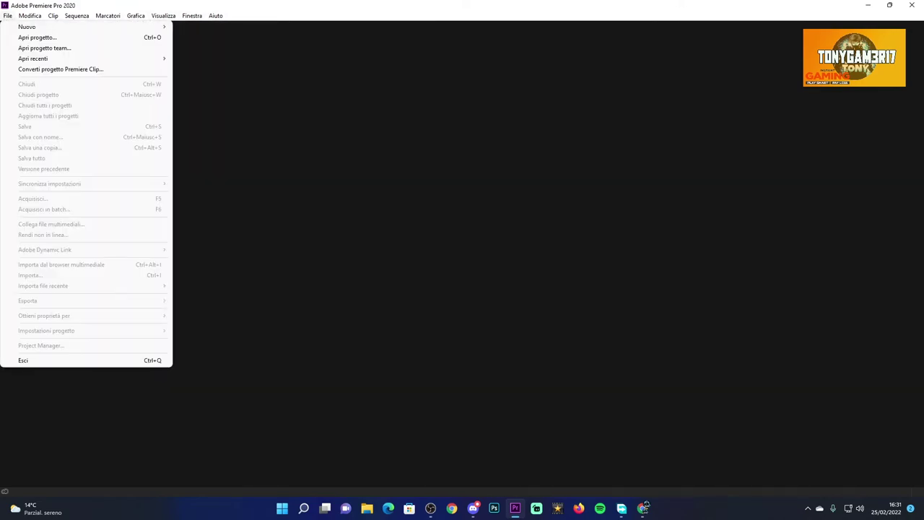
{"action": "left_click", "coordinate": [30, 15]}
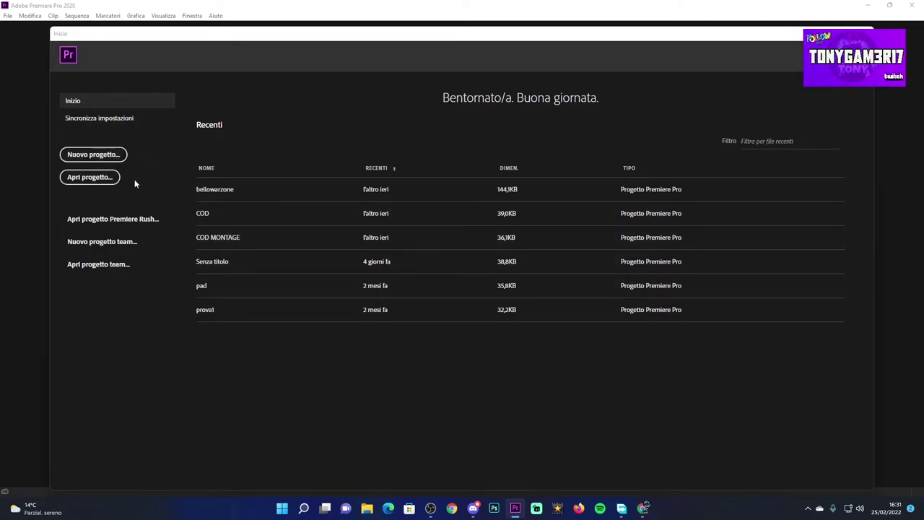
Step: Open the existing project bellowarzone from the ALLARME ROSSO YOUTUBE folder
{"action": "left_click", "coordinate": [93, 178]}
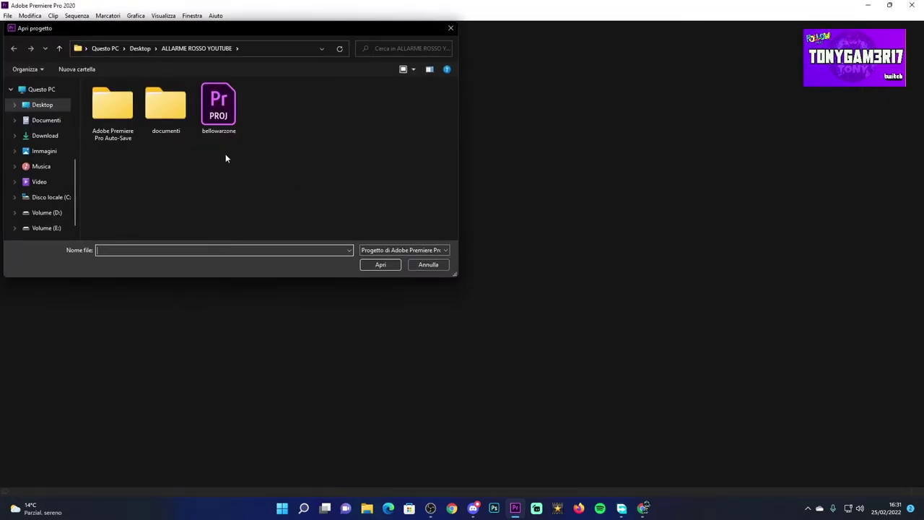
{"action": "left_click", "coordinate": [228, 122]}
{"action": "left_click", "coordinate": [374, 267]}
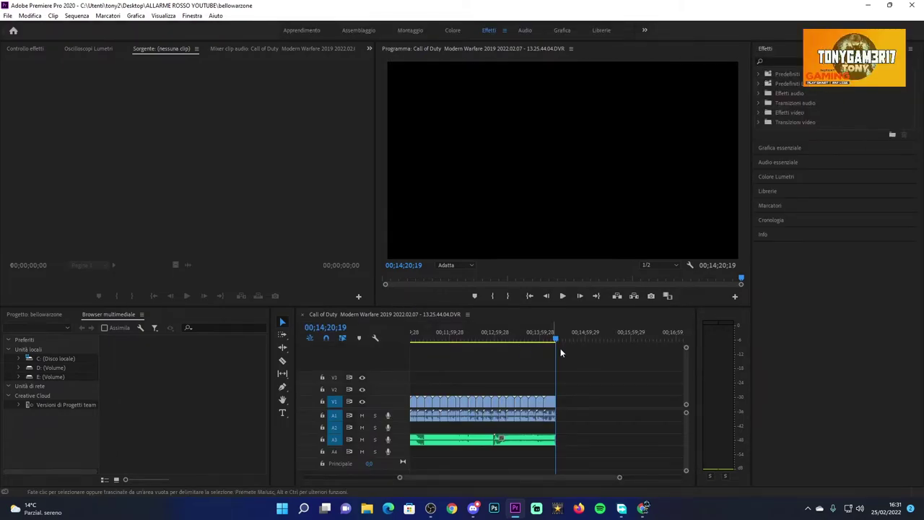
Step: Scrub the playhead back to the start of the Call of Duty sequence and fit the whole sequence in the timeline
{"action": "left_click", "coordinate": [544, 340]}
{"action": "left_click_drag", "start_coordinate": [544, 343], "coordinate": [390, 351]}
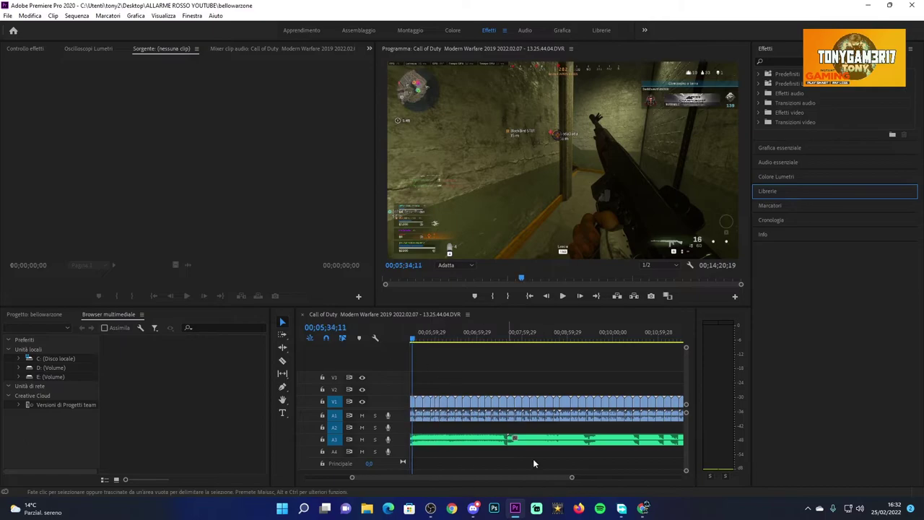
{"action": "left_click_drag", "start_coordinate": [570, 477], "coordinate": [729, 478]}
{"action": "left_click_drag", "start_coordinate": [475, 339], "coordinate": [405, 340]}
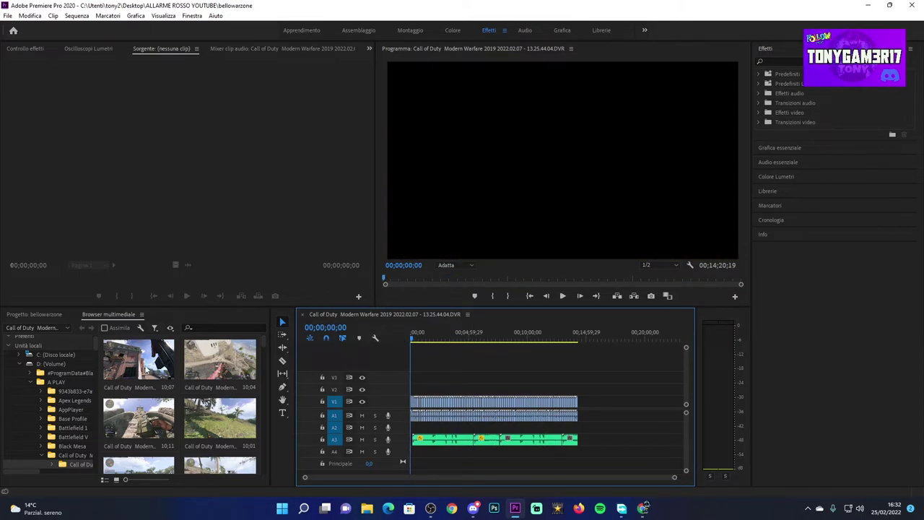
Step: Select the first Call of Duty clip in the media browser and look through the video effects, audio transitions and audio effects categories
{"action": "left_click", "coordinate": [146, 370]}
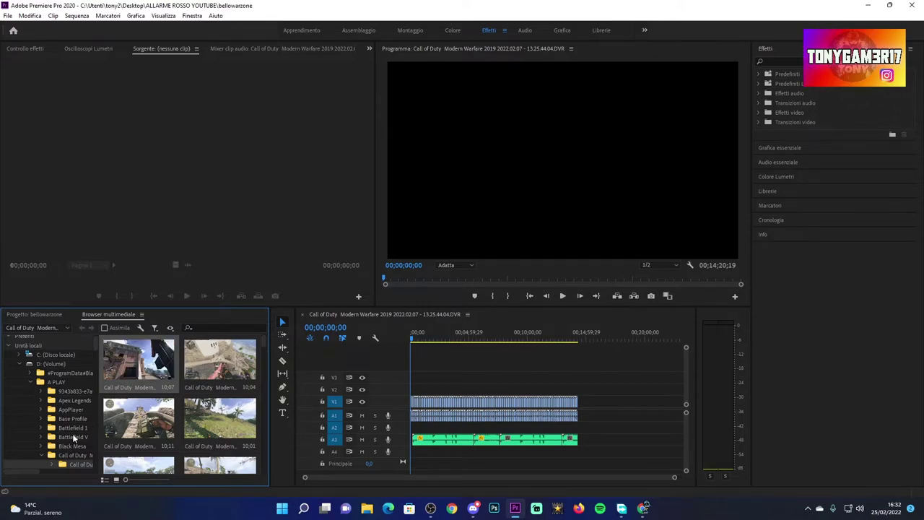
{"action": "left_click", "coordinate": [763, 113]}
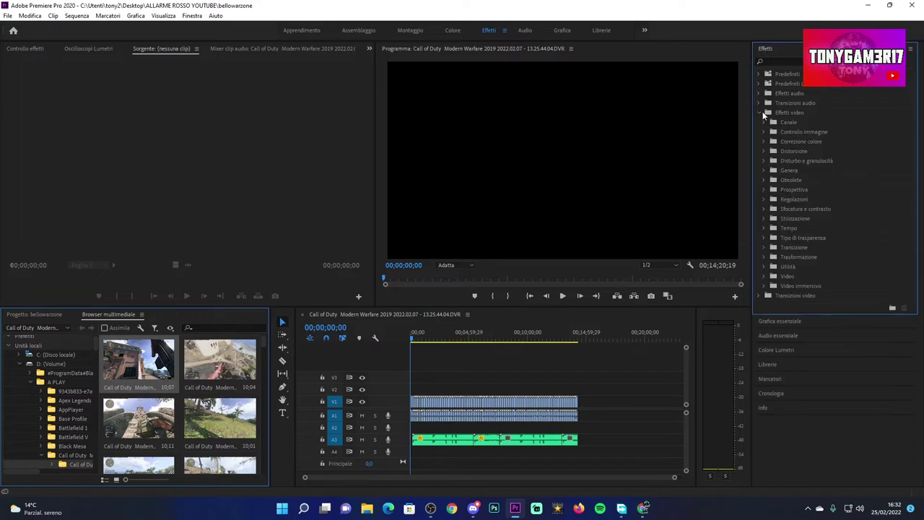
{"action": "left_click", "coordinate": [759, 103]}
{"action": "left_click", "coordinate": [759, 93]}
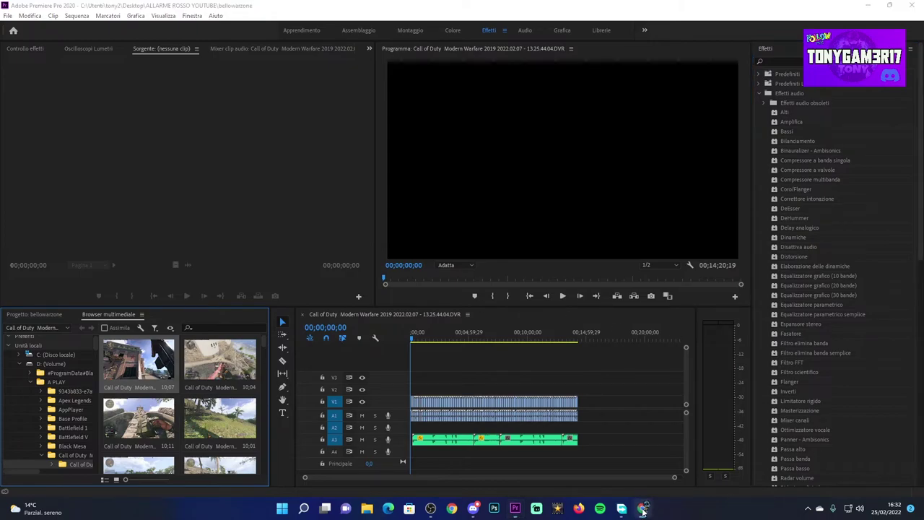
Step: View the Adobe Premiere Pro product page in the browser again and return to the open bellowarzone project
{"action": "left_click", "coordinate": [643, 508]}
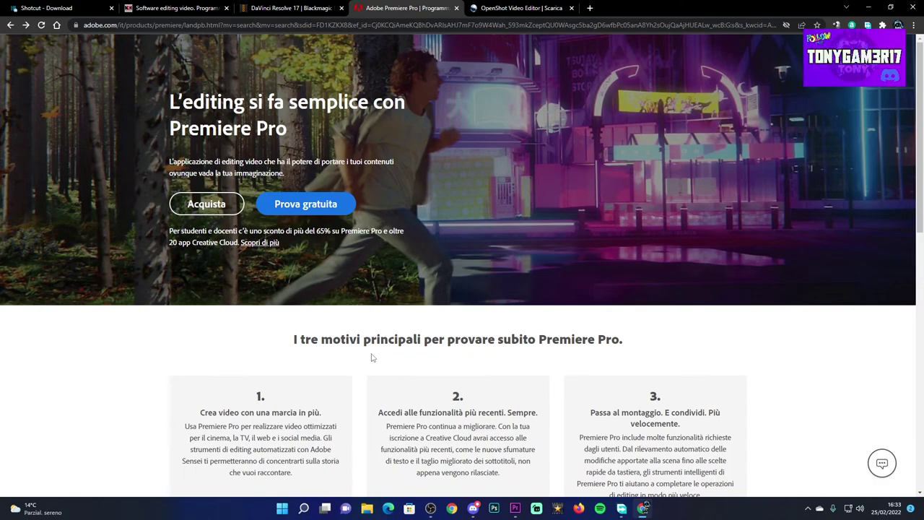
{"action": "left_click", "coordinate": [869, 8]}
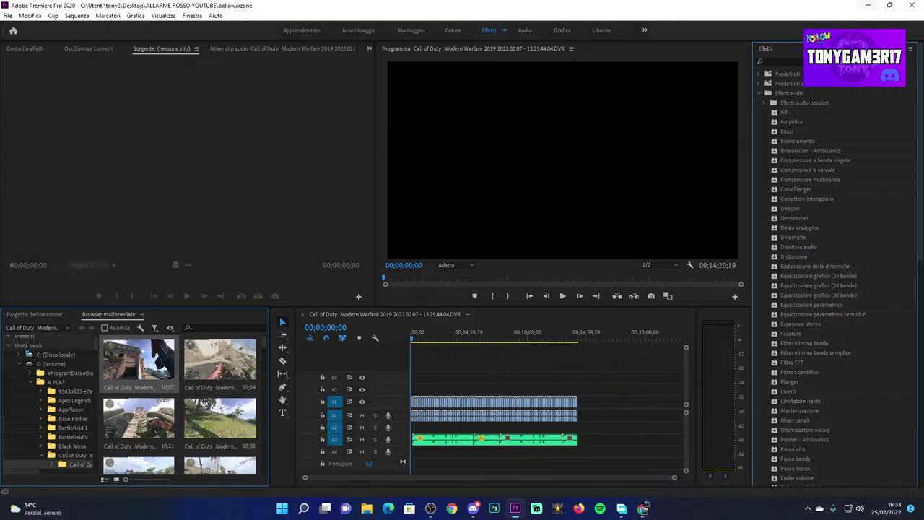